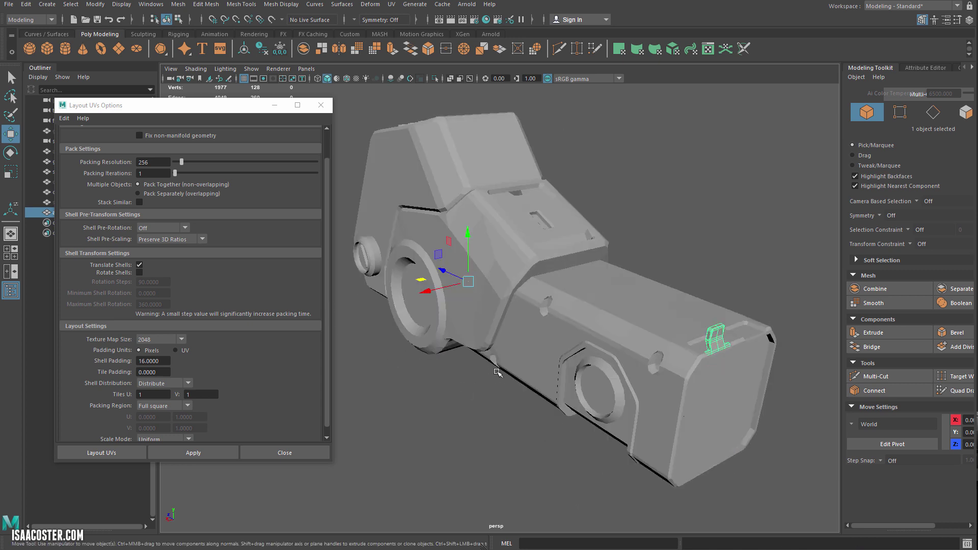
Close the Layout UVs options and select the slot_low and cylinder_low meshes at the rear of the gun.
left_click(321, 105)
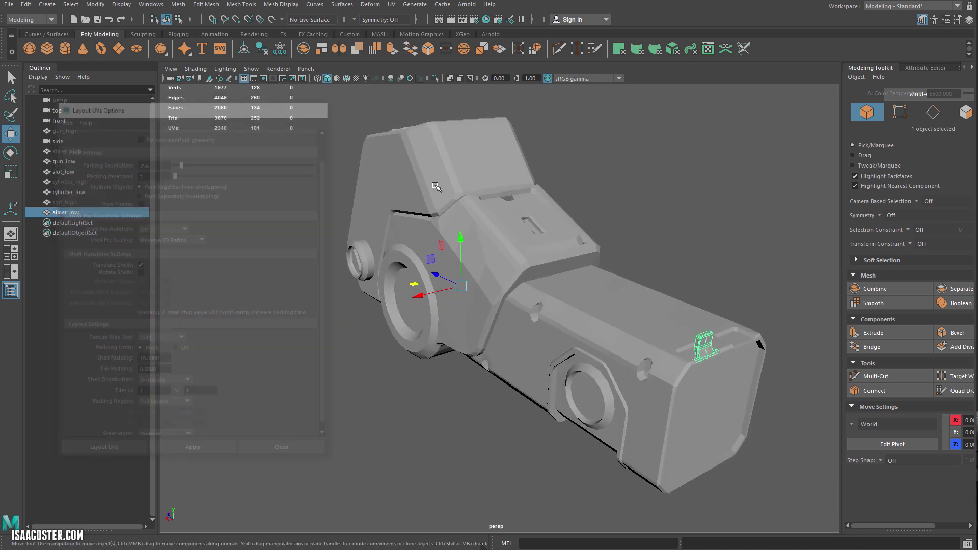
middle_click_drag(490, 202, 449, 199, "alt")
left_click(671, 295)
left_click(658, 307)
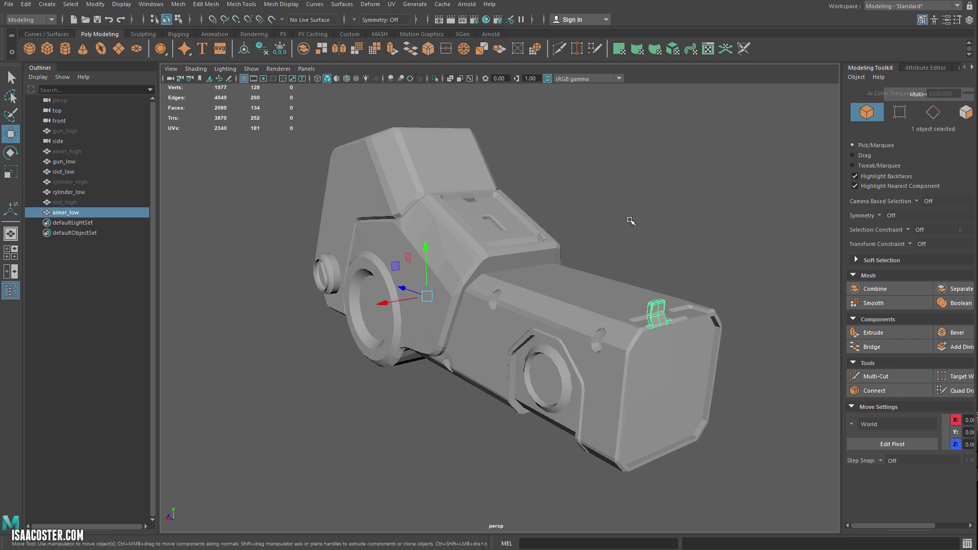
left_click_drag(673, 327, 469, 420, "alt")
left_click(348, 374)
left_click(349, 368, "shift")
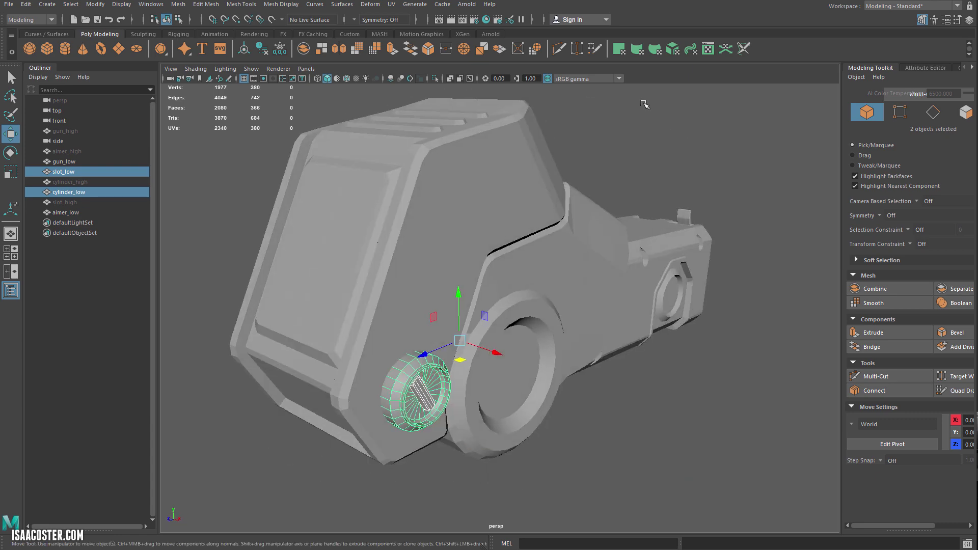
Delete the slot and cylinder faces from the opposite side of the gun, keeping the copies on the first side.
left_click_drag(623, 198, 617, 127, "alt")
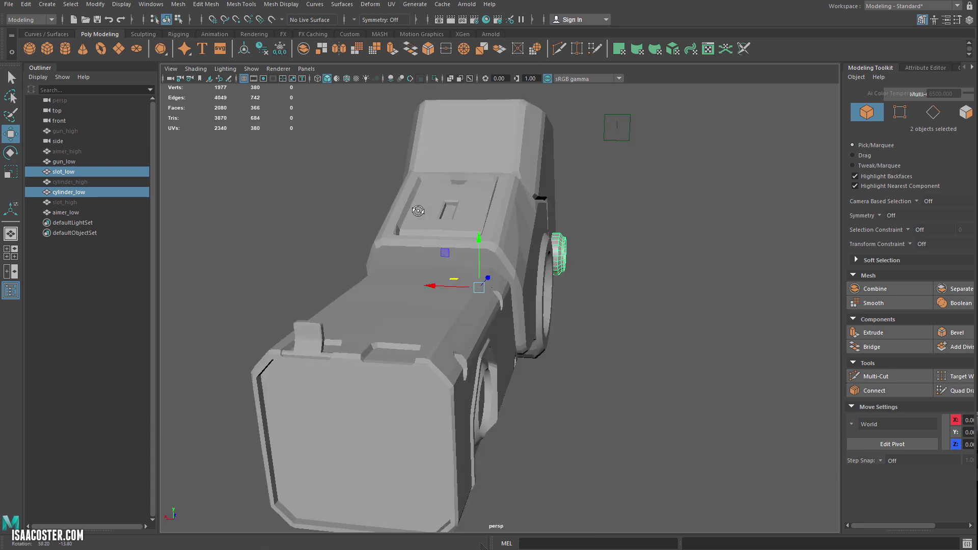
left_click_drag(561, 260, 336, 284, "alt")
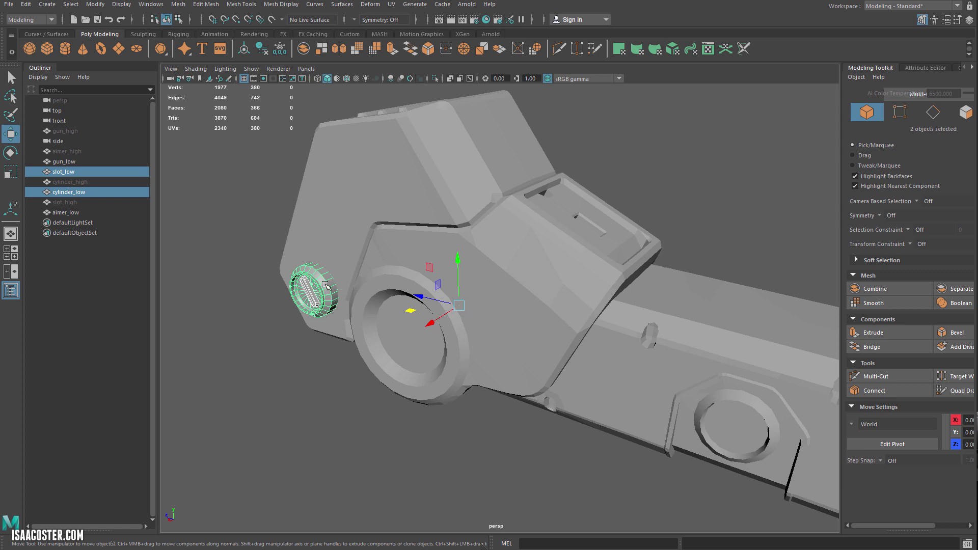
left_click_drag(342, 256, 421, 233, "alt")
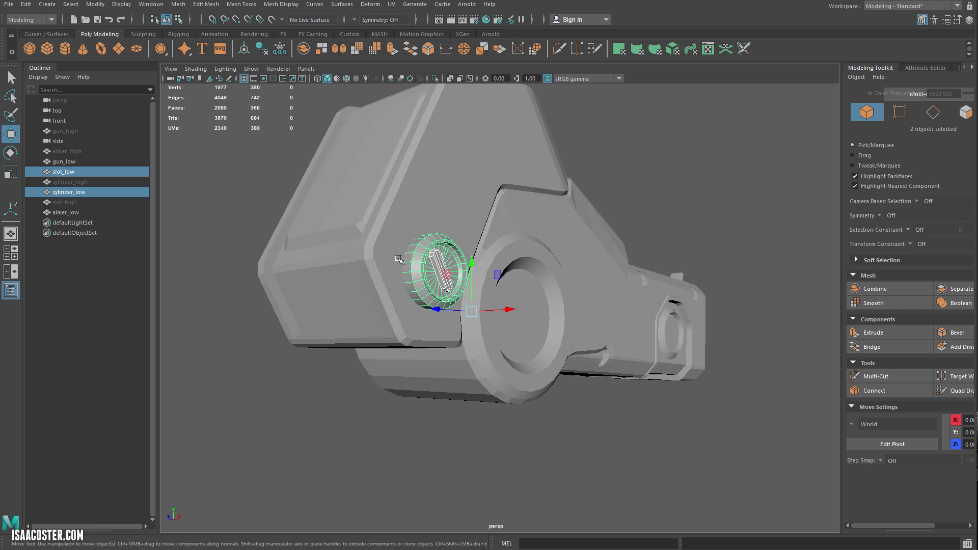
left_click_drag(413, 257, 575, 251, "alt")
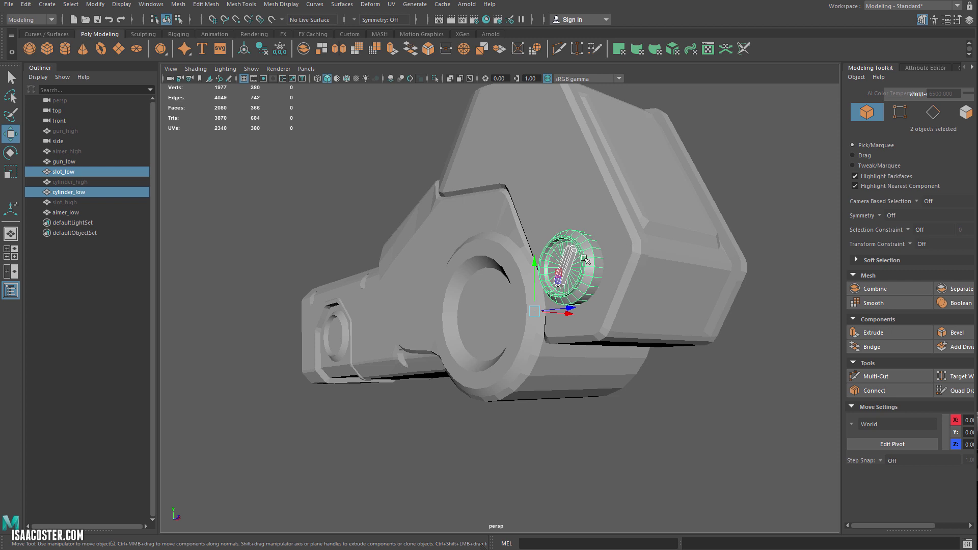
left_click_drag(665, 273, 711, 319, "alt")
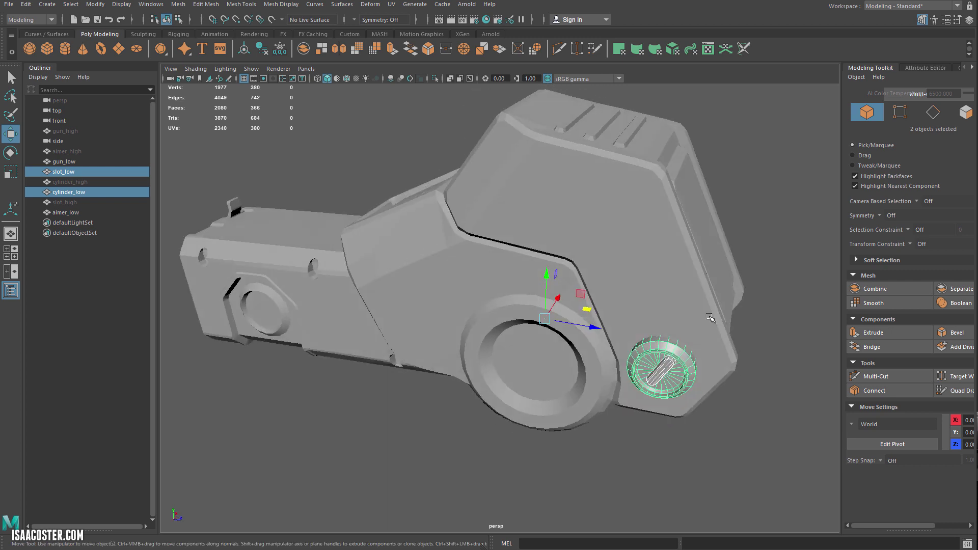
key("F8")
left_click(659, 375)
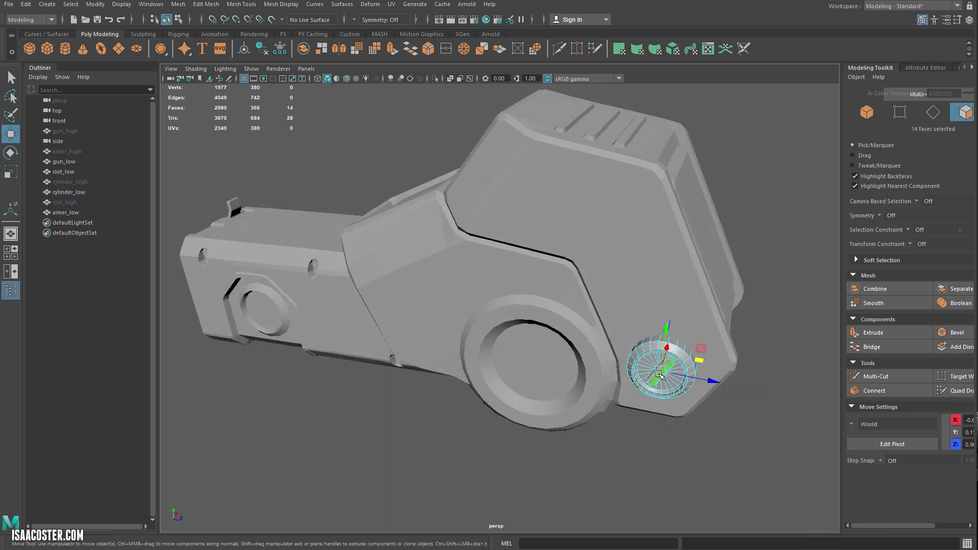
key("Delete")
double_click(681, 361)
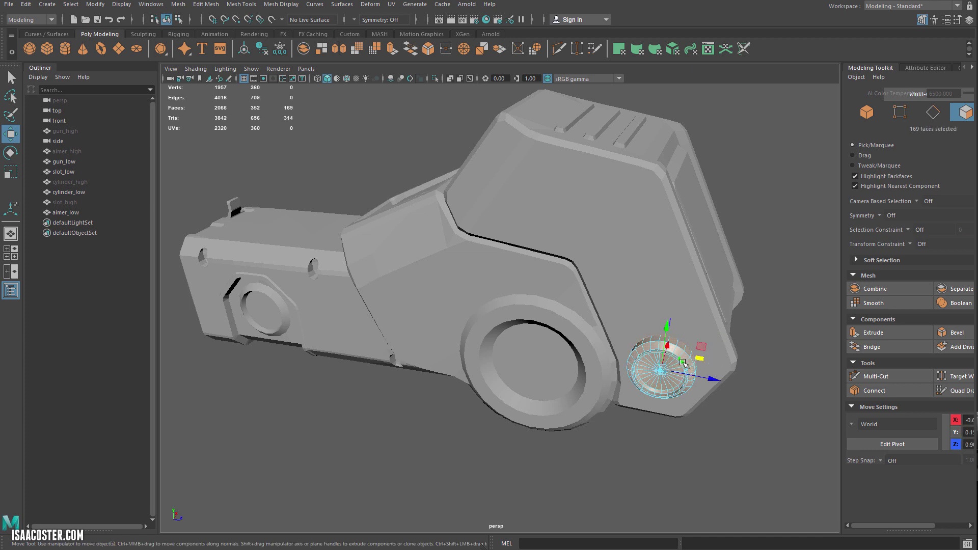
key("Delete")
Select gun_low, slot_low, cylinder_low and aimer_low together in object mode and open the UV Editor for them.
left_click_drag(729, 431, 437, 379, "alt")
key("F8")
scroll(473, 415, "down", 5)
left_click(326, 222)
left_click_drag(308, 138, 758, 477)
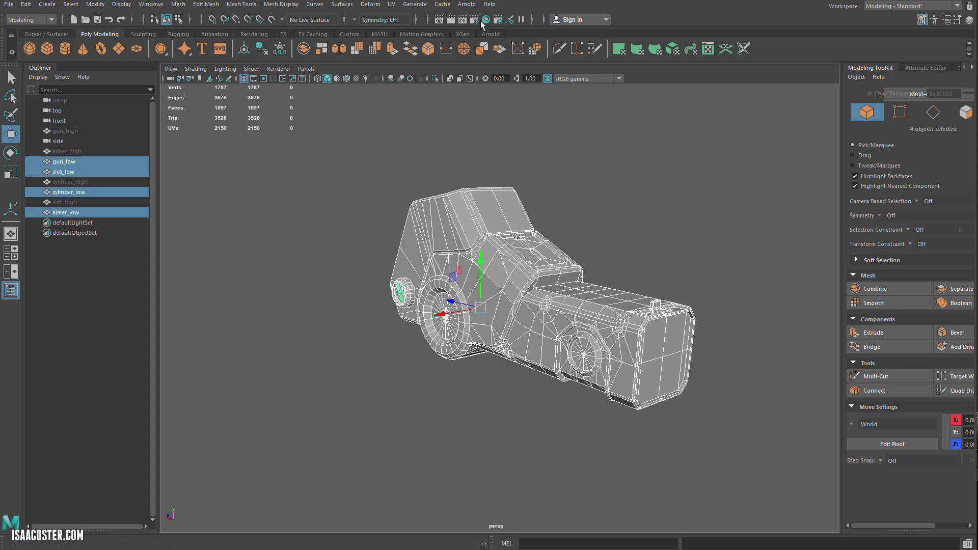
left_click(391, 4)
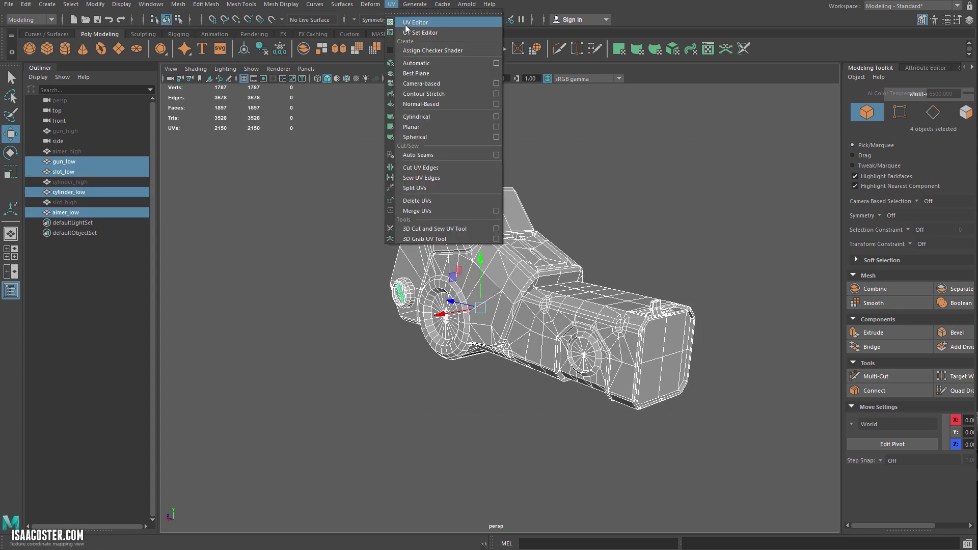
left_click(407, 23)
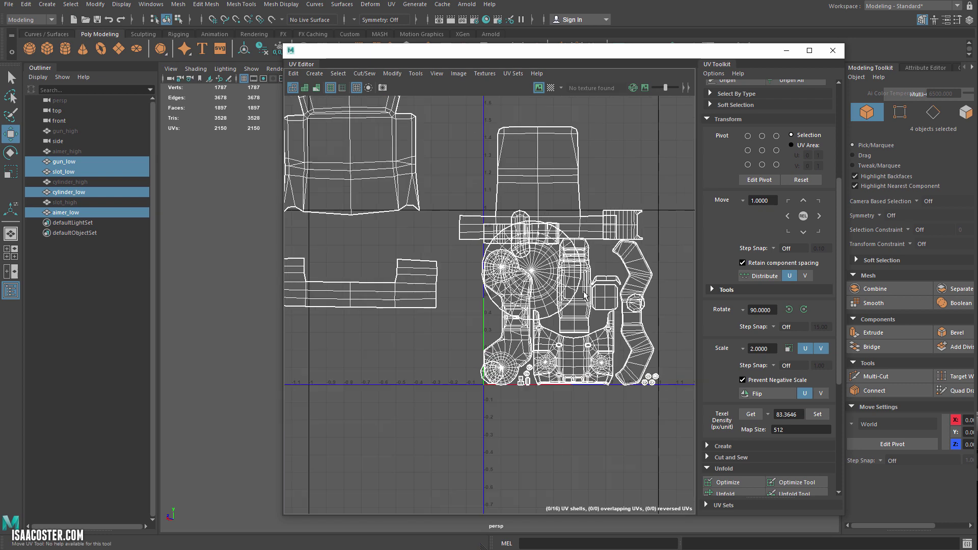
Position the UV Editor beside the model so the 3D view and the UV layout can be seen together.
scroll(582, 296, "down", 1)
middle_click_drag(580, 300, 601, 339, "alt")
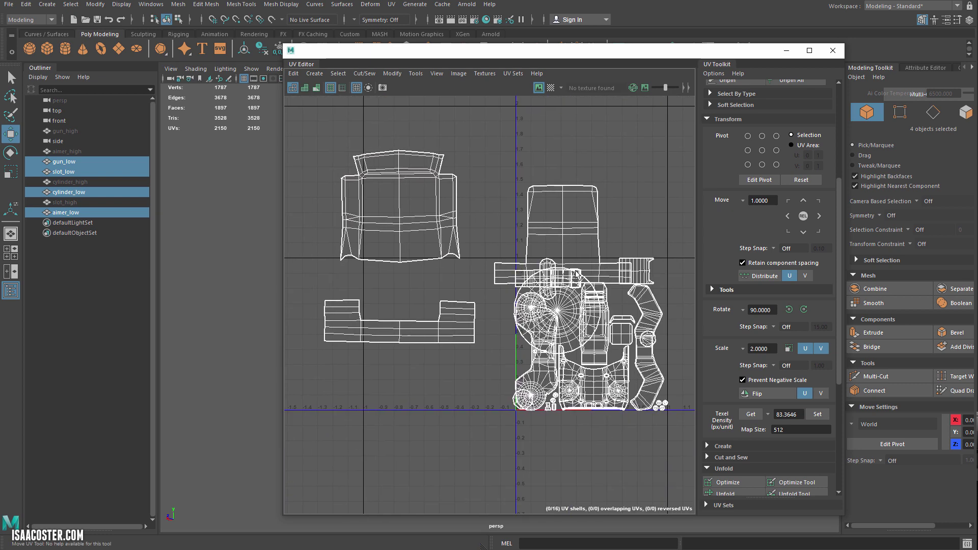
left_click_drag(351, 50, 594, 78)
left_click_drag(325, 256, 351, 263, "alt")
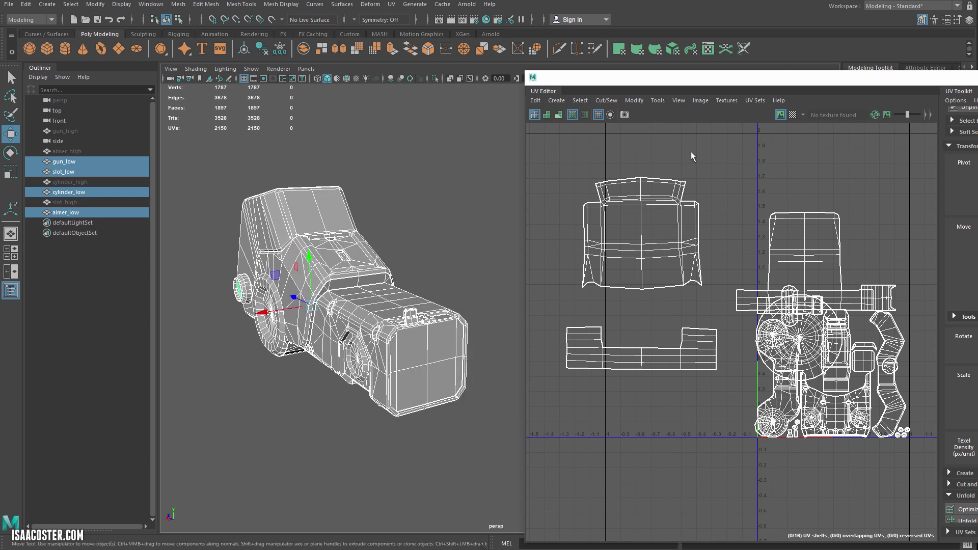
left_click_drag(649, 83, 582, 82)
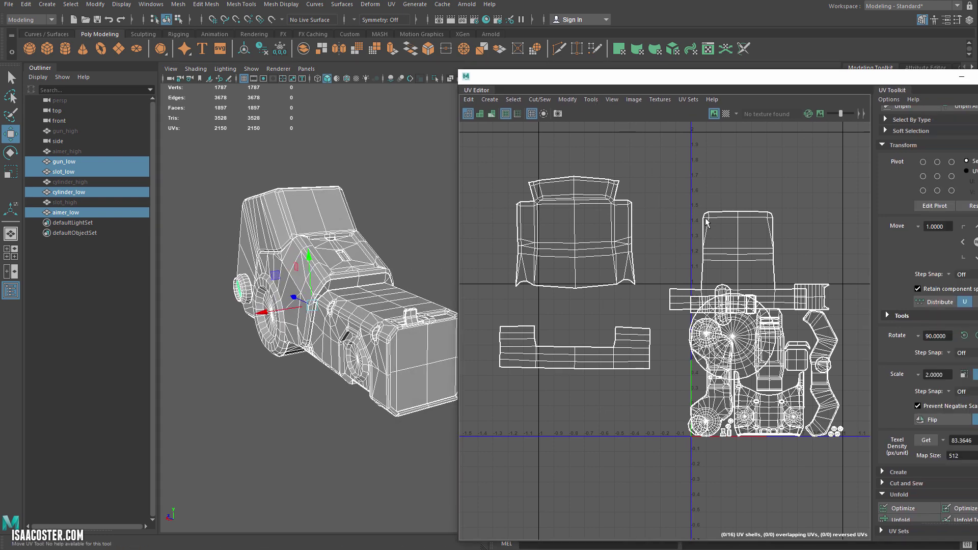
left_click_drag(675, 67, 665, 65)
scroll(698, 197, "down", 2)
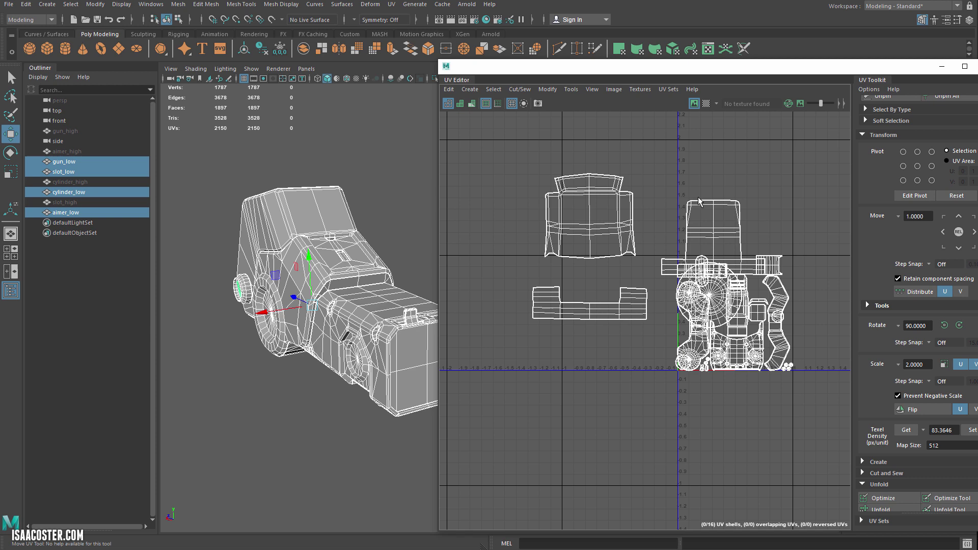
right_click_drag(732, 221, 774, 222)
left_click_drag(498, 148, 809, 431)
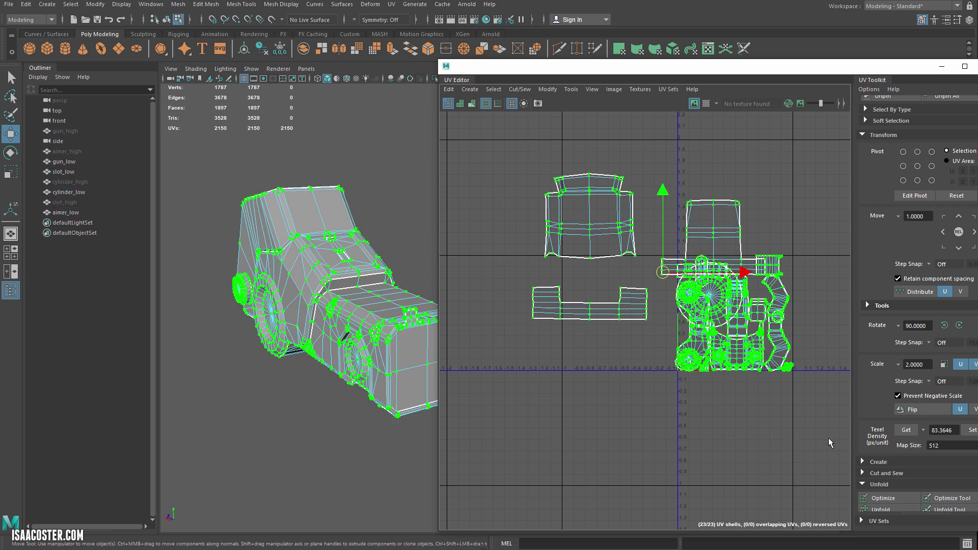
key("F8")
Open the Layout UVs options and apply the layout to the four selected meshes, packing their shells together with the existing settings.
scroll(896, 453, "down", 3)
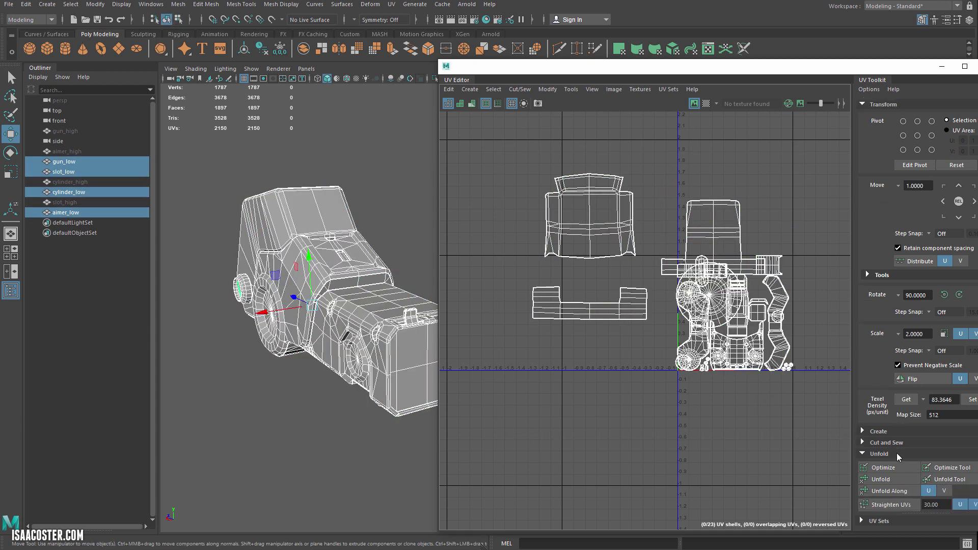
left_click_drag(818, 73, 761, 67)
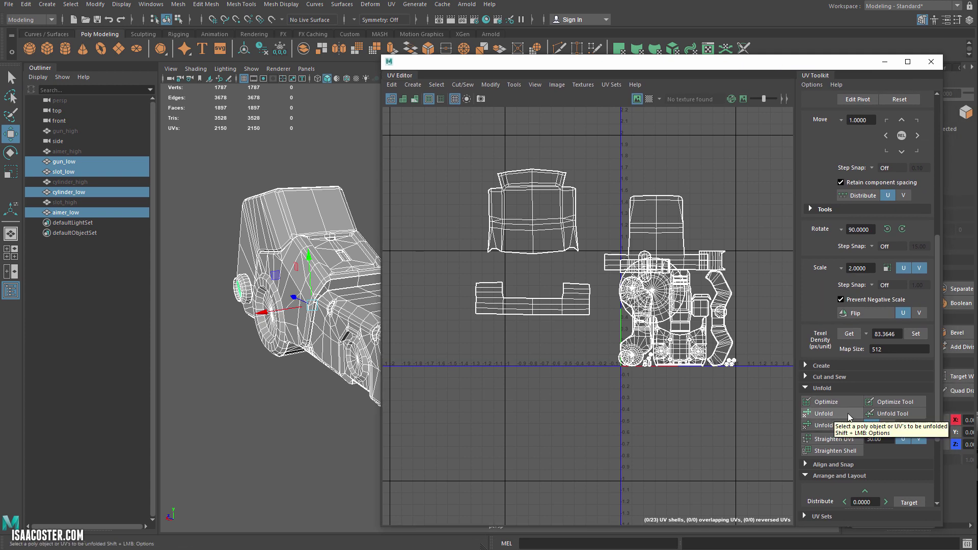
scroll(832, 458, "down", 2)
scroll(823, 473, "down", 1)
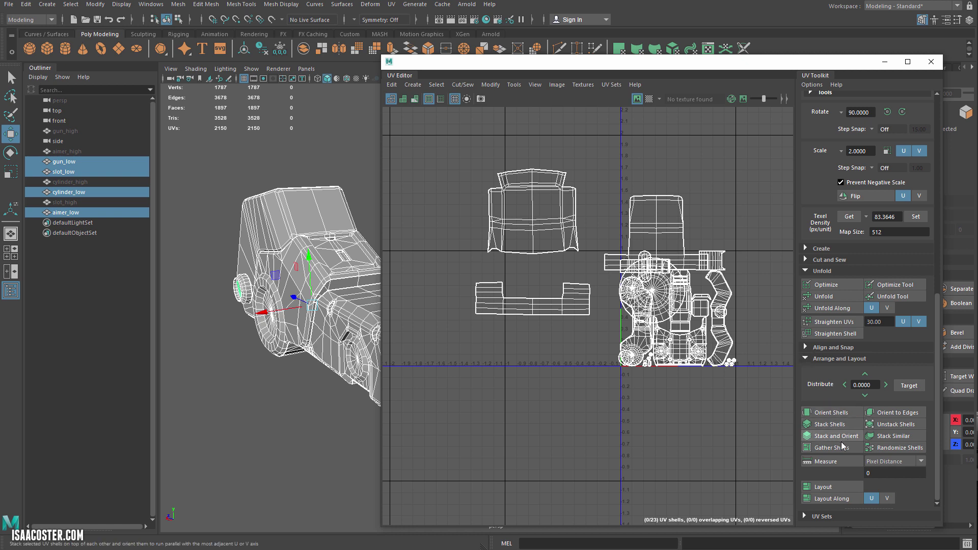
left_click(829, 487, "shift")
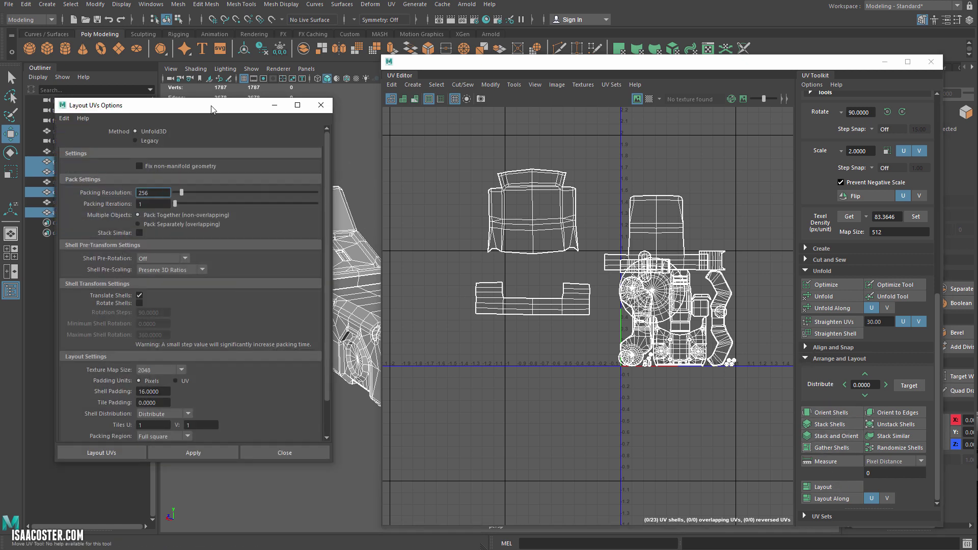
left_click_drag(212, 109, 254, 117)
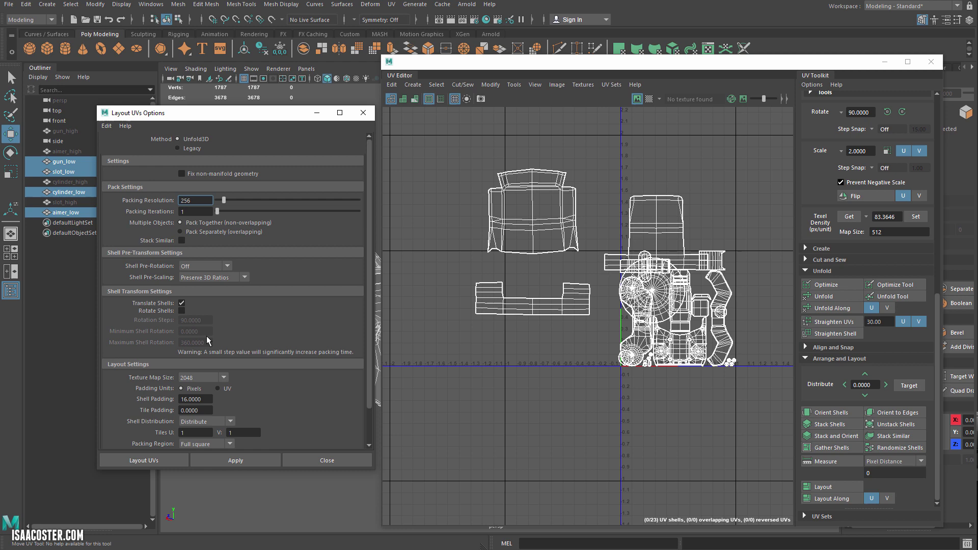
left_click(241, 460)
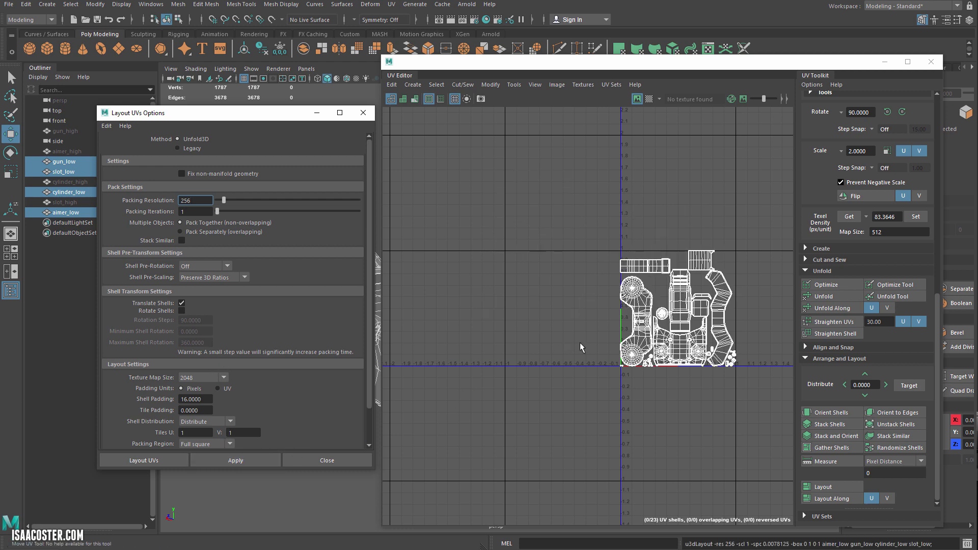
Examine the packed UV layout up close, checking the small shells in the gaps between the large ones.
scroll(653, 325, "up", 3)
middle_click_drag(651, 324, 545, 324, "alt")
scroll(637, 357, "up", 5)
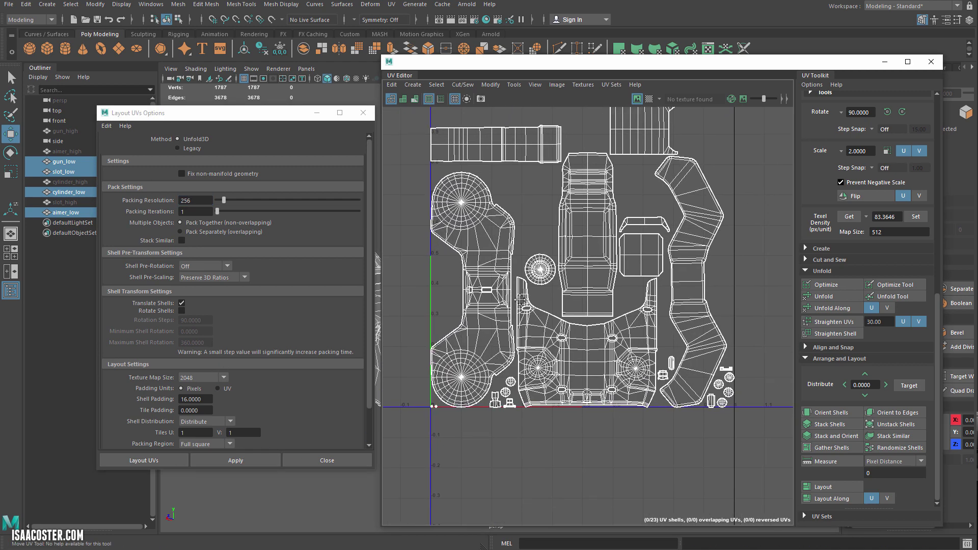
scroll(713, 353, "up", 3)
middle_click_drag(618, 350, 649, 350, "alt")
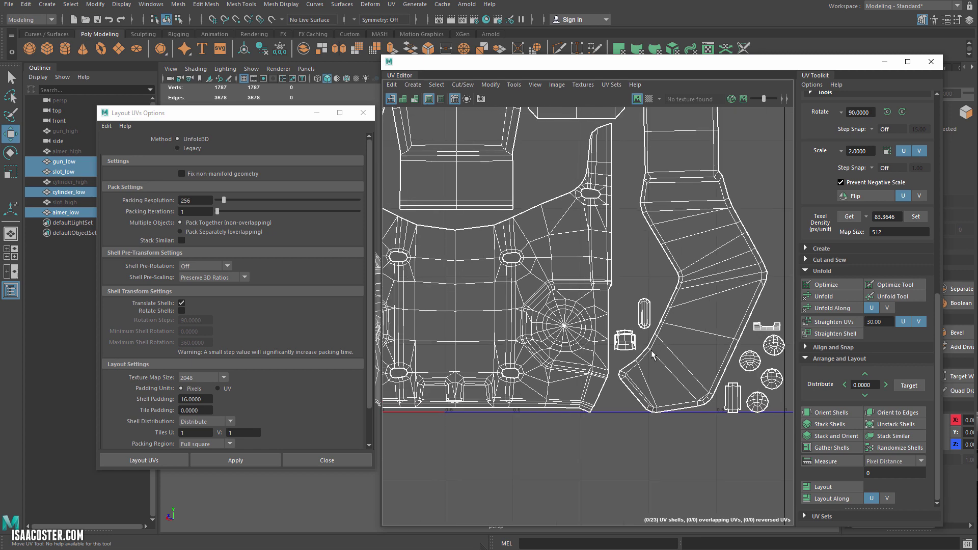
scroll(650, 351, "down", 3)
middle_click_drag(563, 348, 649, 352, "alt")
scroll(443, 402, "up", 5)
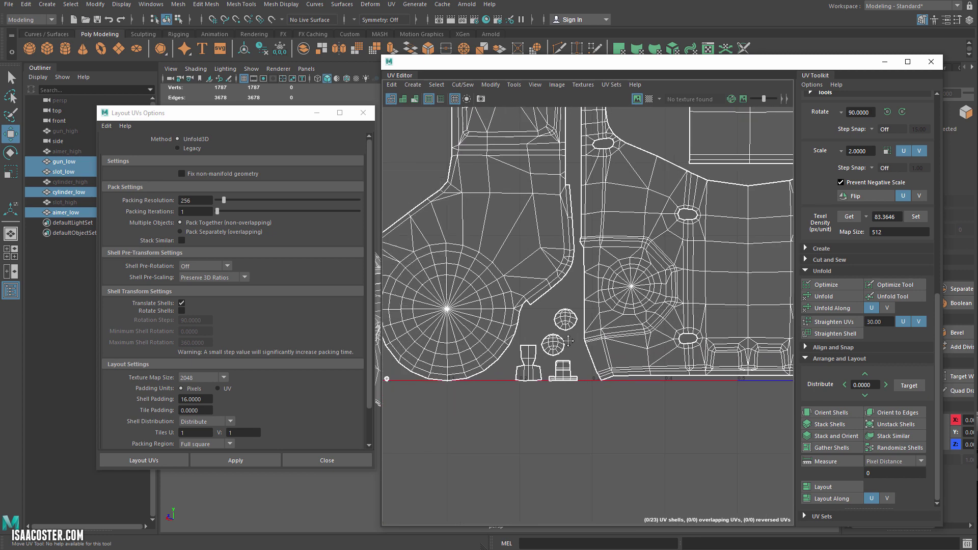
Select the faces of the two small aimer shells at the lower edge of the UV tile and check their placement.
right_click_drag(526, 362, 529, 379)
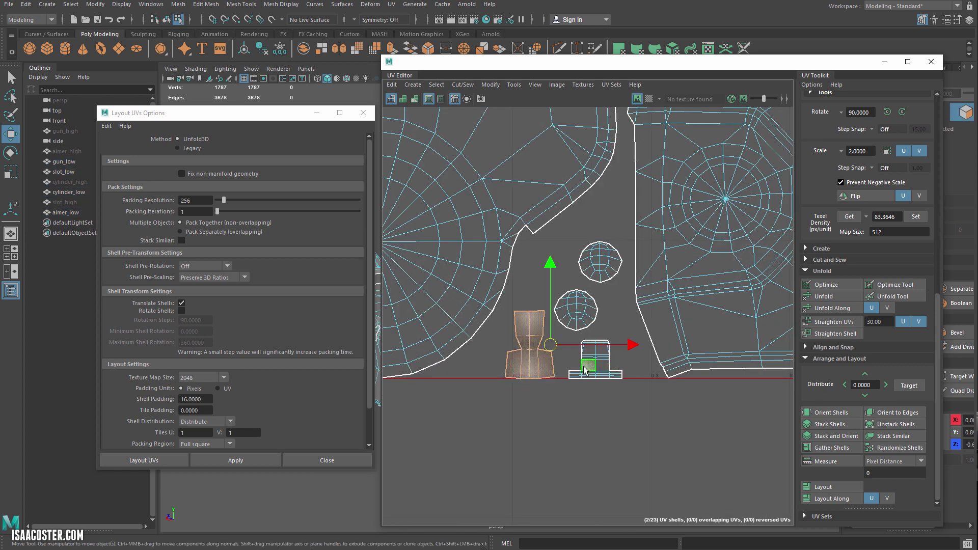
scroll(556, 419, "down", 3)
scroll(556, 419, "down", 2)
middle_click_drag(605, 321, 577, 332, "alt")
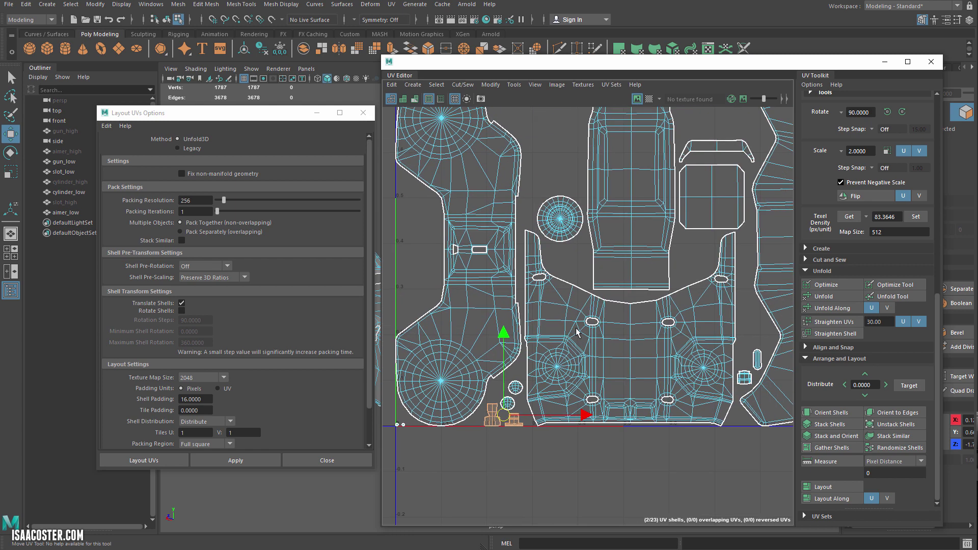
middle_click_drag(605, 383, 570, 398, "alt")
Minimize the Layout UVs options, move the UV Editor aside and examine the selected aimer faces on the model.
left_click(316, 113)
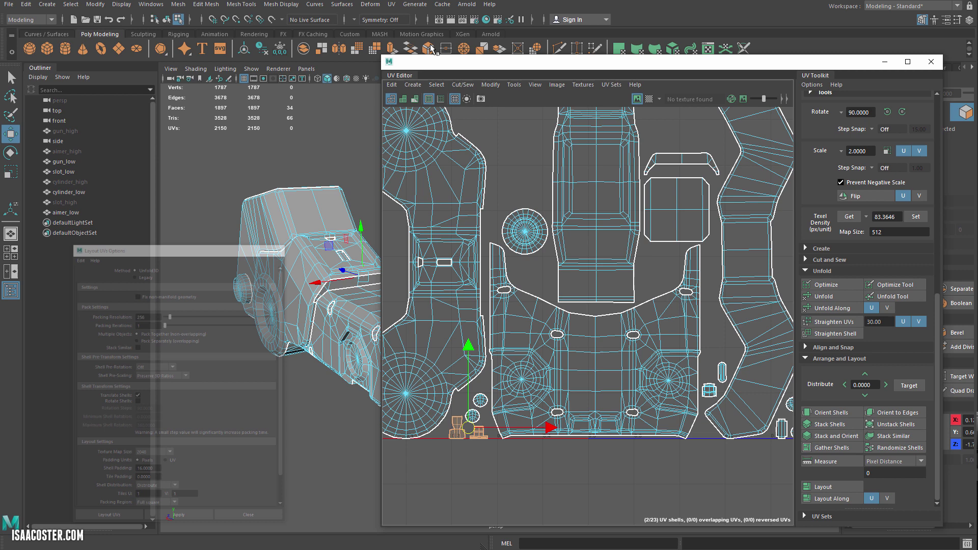
left_click_drag(413, 62, 507, 75)
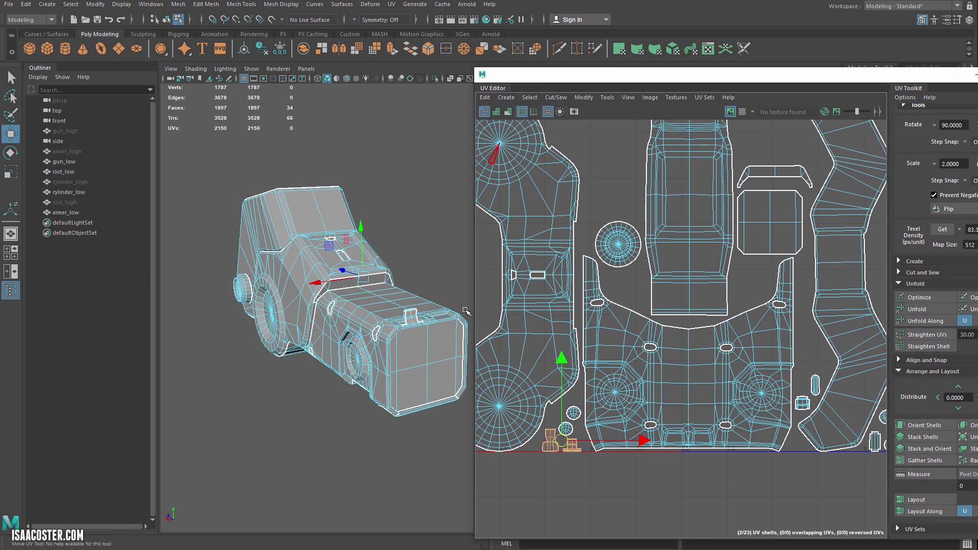
left_click_drag(414, 356, 389, 360, "alt")
right_click_drag(389, 360, 453, 445, "alt")
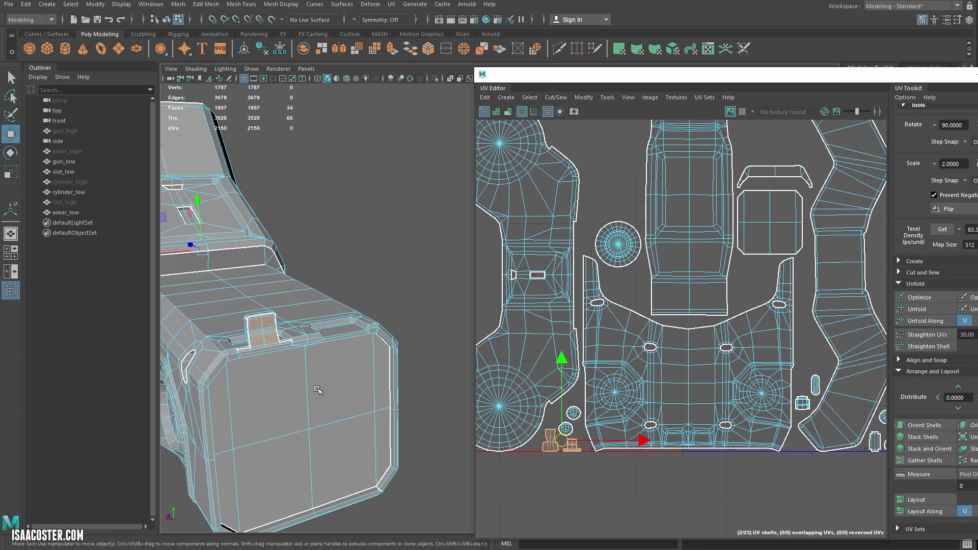
scroll(319, 390, "down", 5)
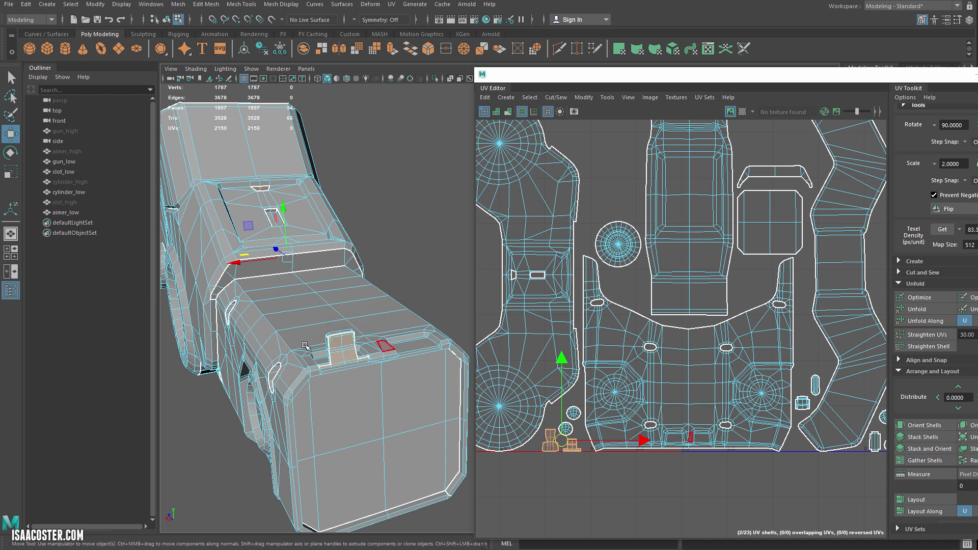
left_click_drag(358, 342, 368, 341, "alt")
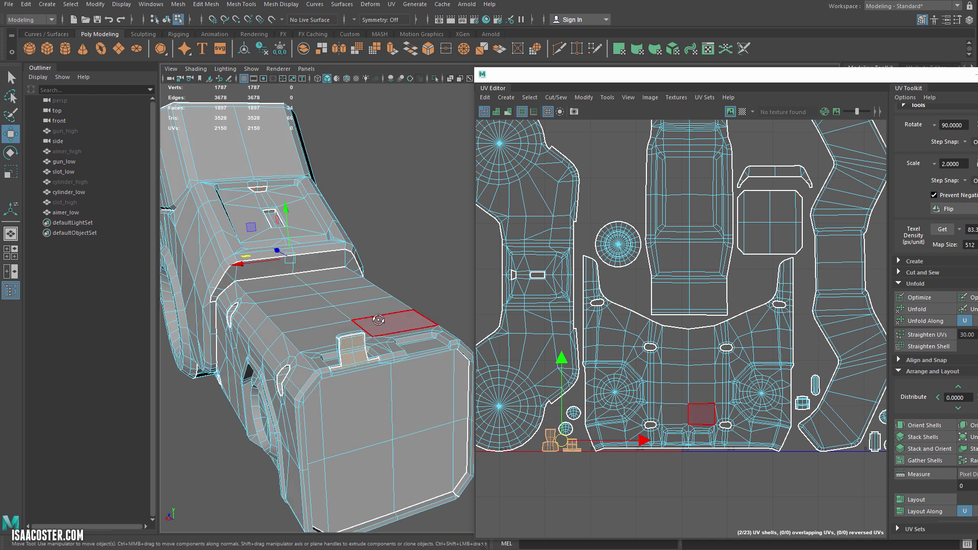
Select a face on the rear cylinder beside the slot to locate its shell in the UV layout.
left_click_drag(304, 290, 352, 280, "alt")
right_click_drag(352, 280, 300, 280, "alt")
left_click_drag(300, 280, 366, 265, "alt")
right_click_drag(255, 285, 316, 316, "alt")
left_click(293, 299)
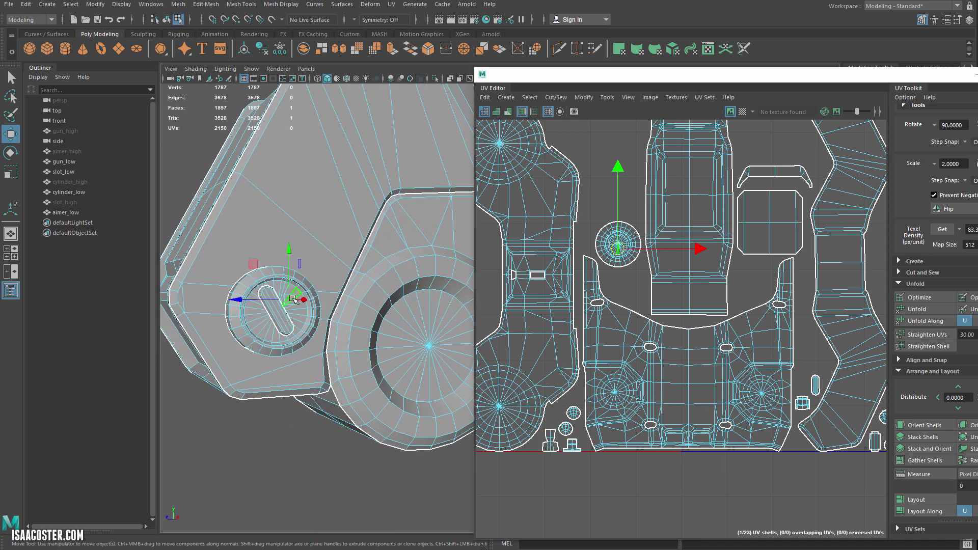
Select the rear cylinder's entire UV shell and examine it up close in the UV layout.
double_click(293, 298)
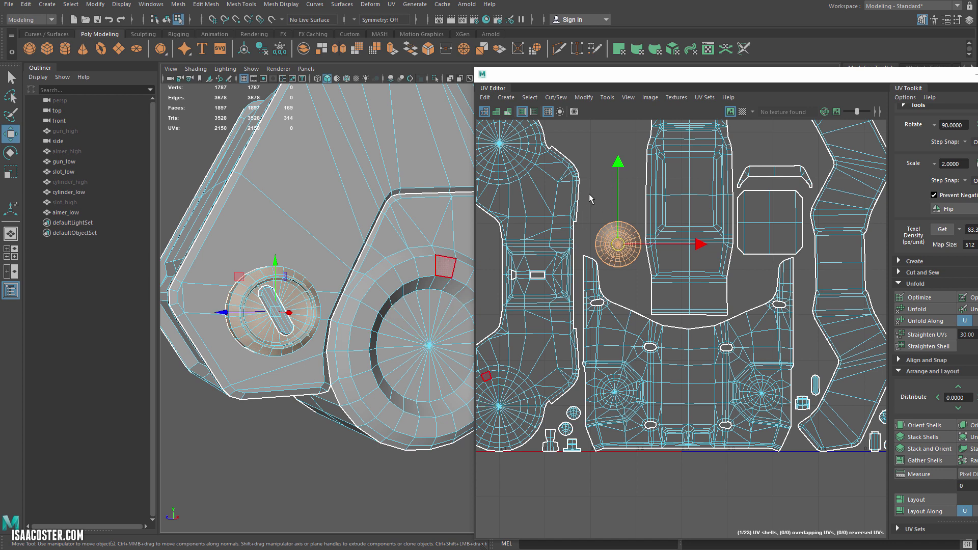
scroll(618, 242, "up", 5)
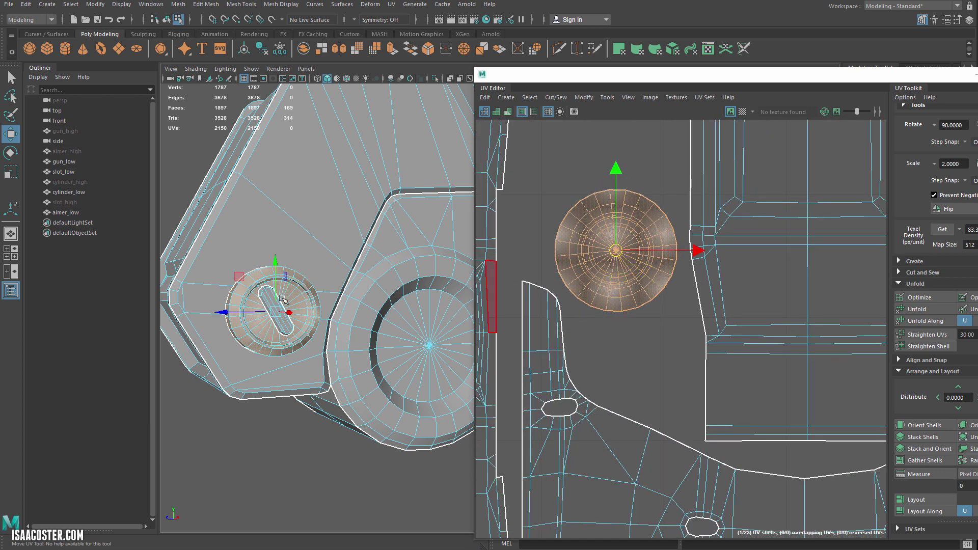
Return to object selection and mirror aimer_low to create the matching aimer across the gun's front upper edge.
left_click_drag(301, 382, 397, 234, "alt")
key("F8")
key("F8")
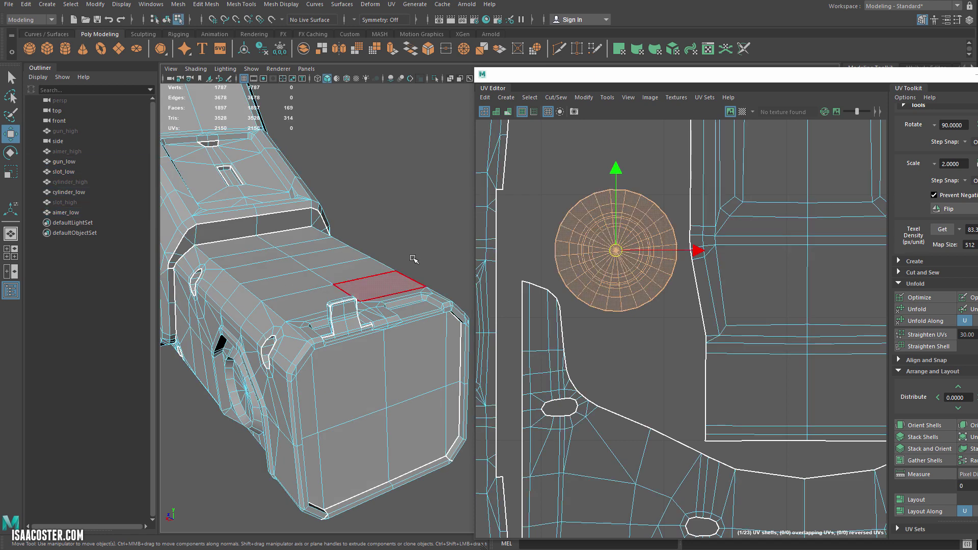
key("F8")
left_click(397, 238)
left_click(347, 305)
left_click_drag(399, 316, 405, 300, "alt")
left_click(188, 4)
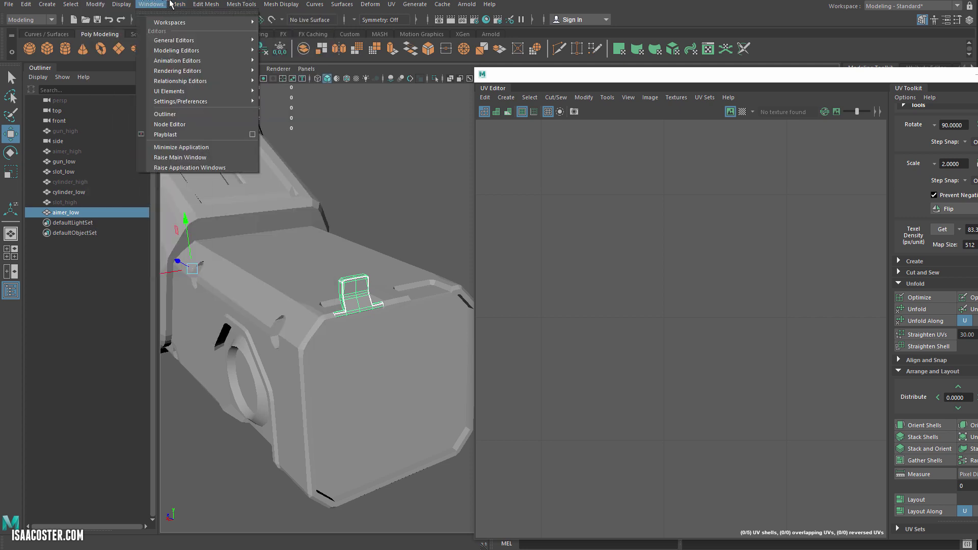
mouse_move(179, 4)
left_click(203, 139)
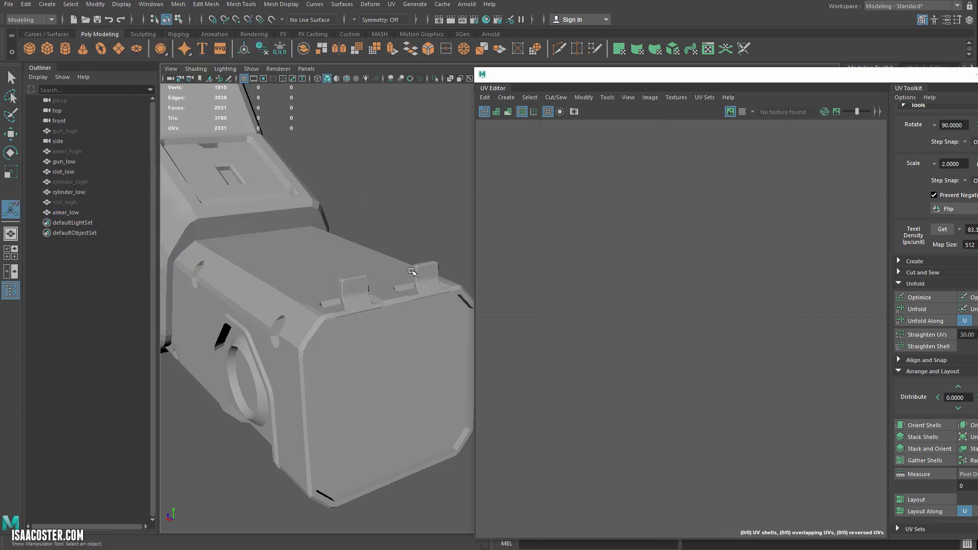
Select the matching faces on both low-poly aimers and examine their stacked shells in the UV layout.
scroll(627, 363, "down", 8)
left_click_drag(654, 359, 668, 287, "alt")
scroll(402, 297, "up", 3)
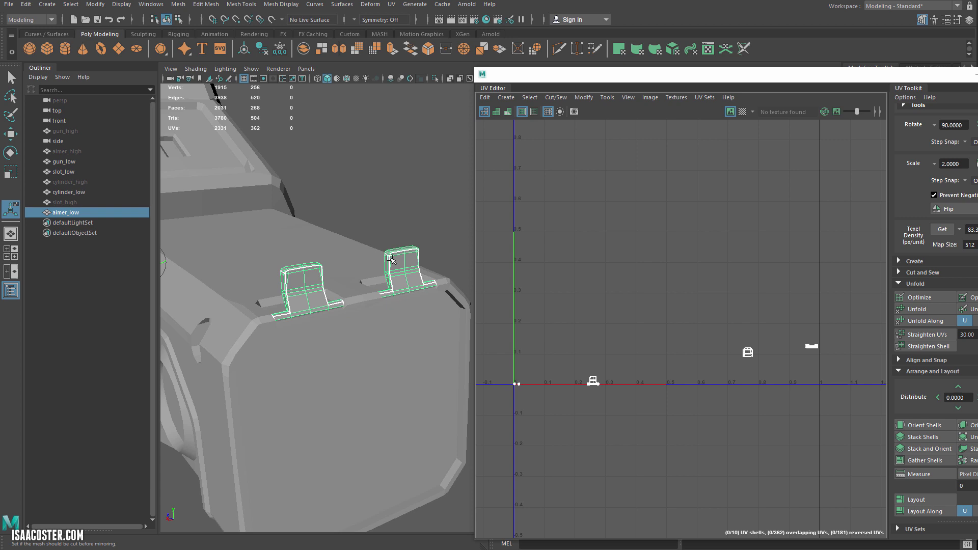
right_click_drag(389, 267, 391, 292)
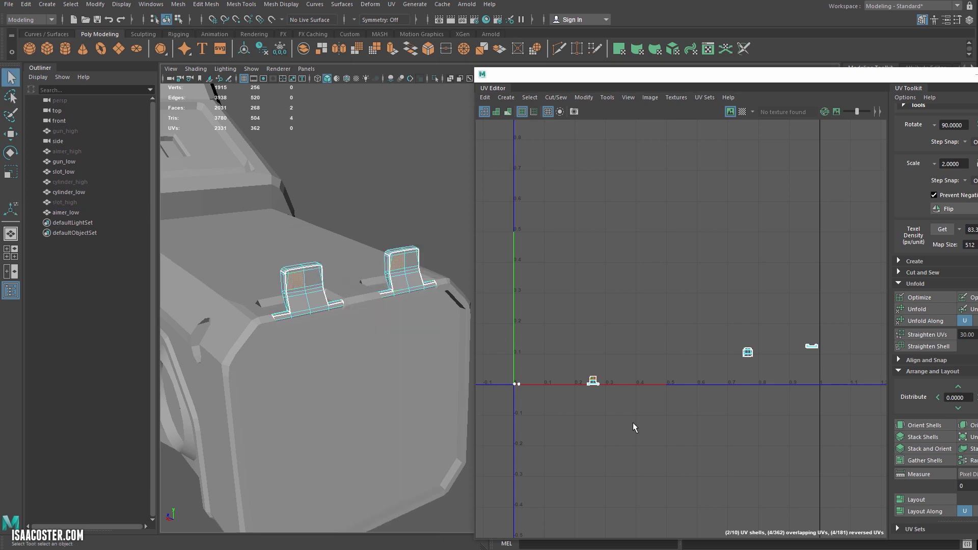
key("f")
right_click_drag(690, 409, 642, 294, "alt")
left_click(640, 260)
right_click_drag(723, 494, 700, 427, "alt")
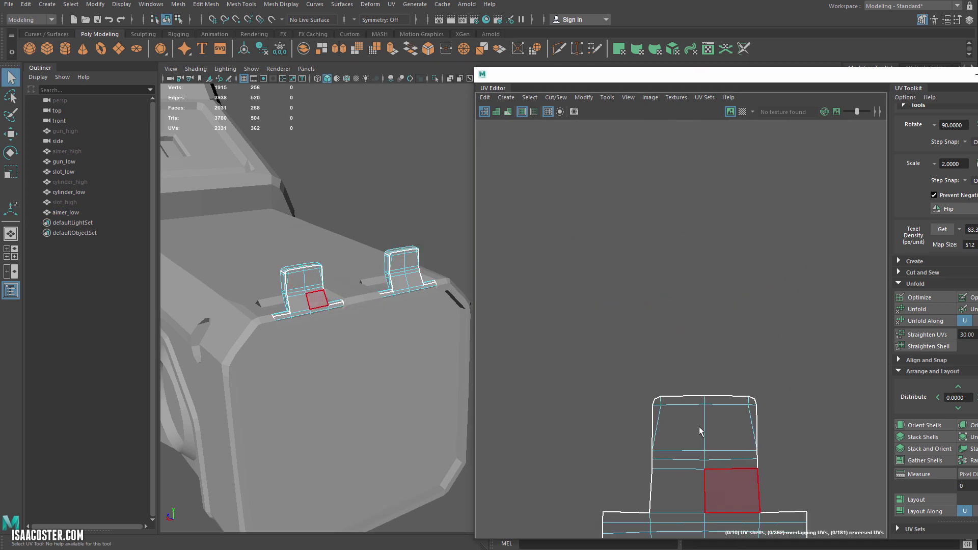
middle_click_drag(700, 427, 552, 268, "alt")
right_click_drag(664, 383, 573, 201, "alt")
scroll(614, 311, "down", 5)
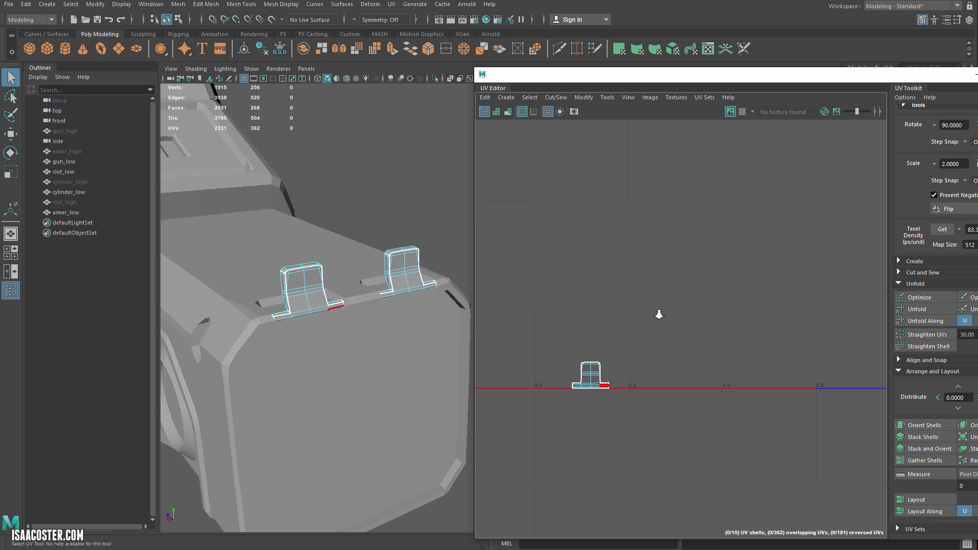
Select the rear cylinder and slot together, and the mirrored aimers separately, to check which UV shells belong to each.
left_click_drag(355, 349, 226, 320, "alt")
key("F8")
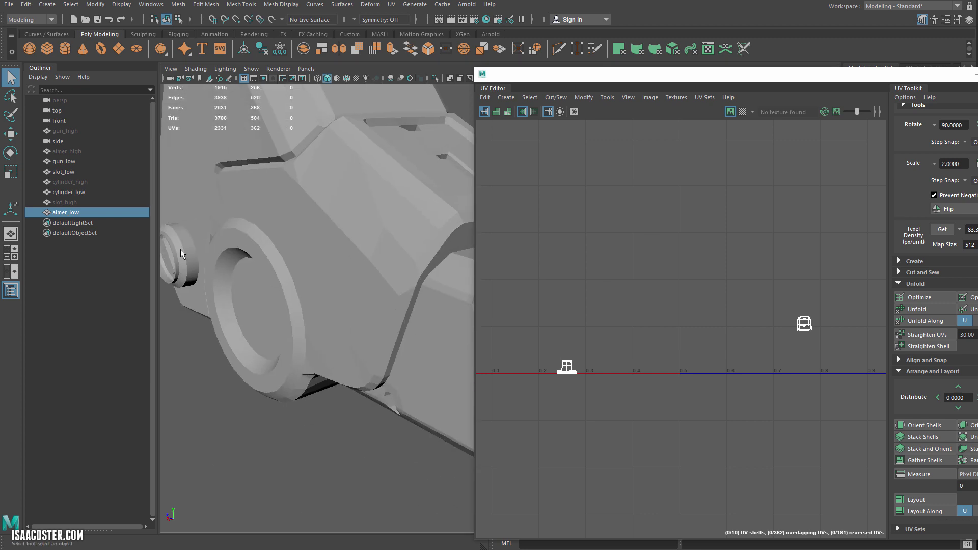
left_click(180, 249)
mouse_move(340, 311)
left_mouse_down("alt")
mouse_move(352, 293)
mouse_move(311, 323)
mouse_move(191, 321)
mouse_move(272, 297)
mouse_move(335, 378)
mouse_move(340, 320)
left_mouse_up("alt")
left_click(238, 262, "shift")
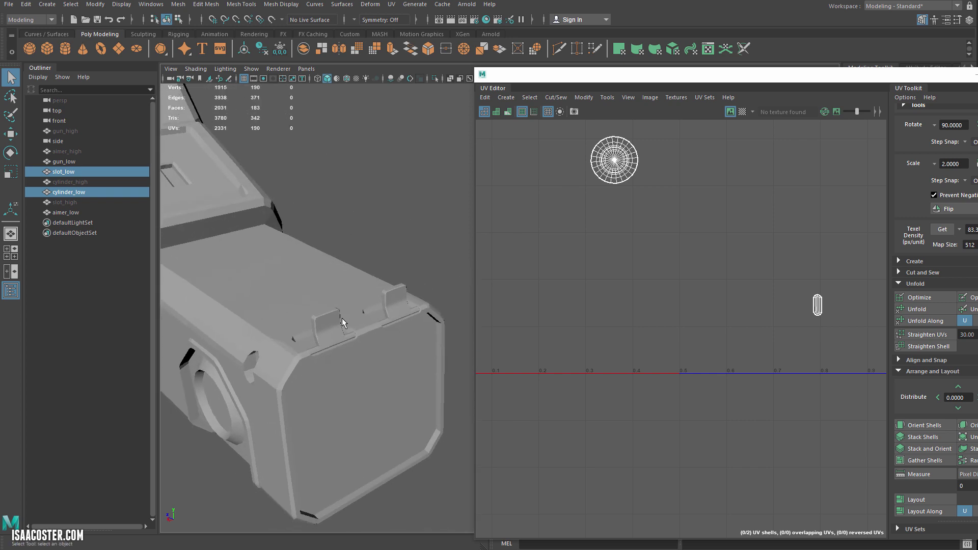
left_click(420, 302)
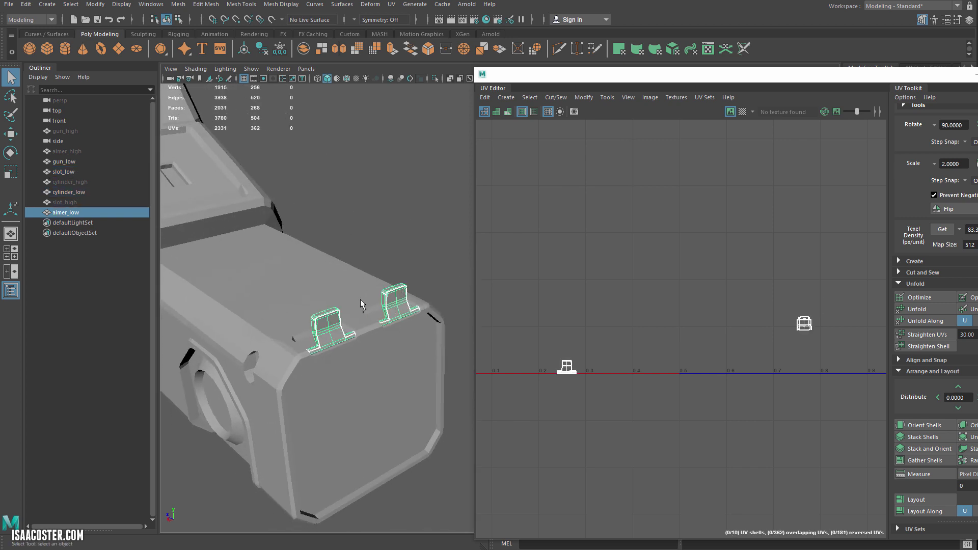
Select gun_low, slot_low, cylinder_low and aimer_low and lay out all their UV shells together again.
scroll(354, 289, "down", 10)
left_click_drag(235, 193, 462, 424)
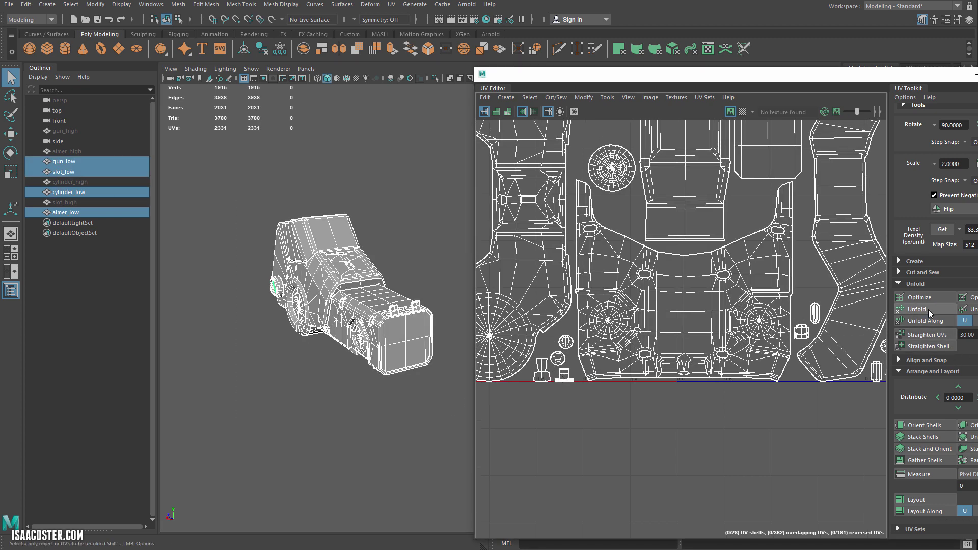
left_click(935, 501)
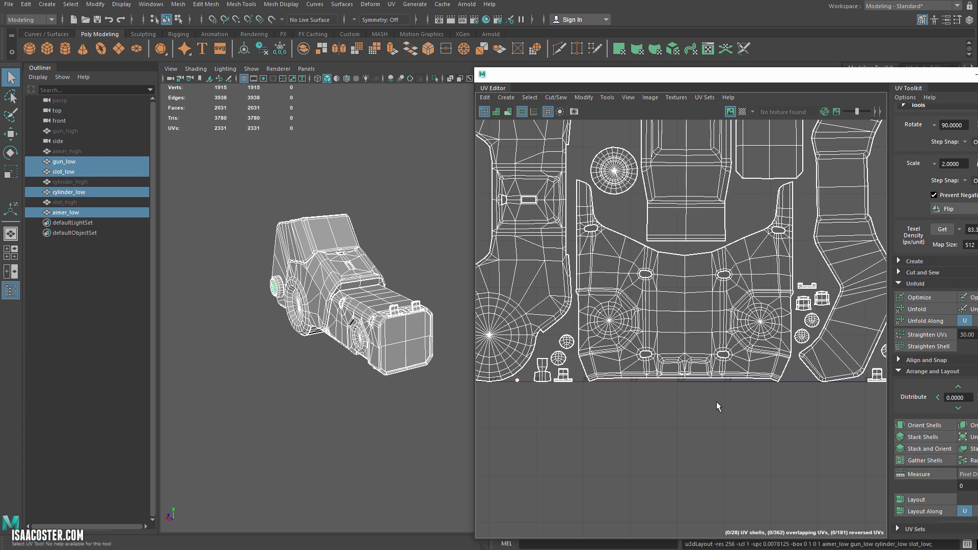
Select matching faces on both aimers to locate their separate shells, and examine the complete packed UV tile.
right_click_drag(355, 324, 462, 456, "alt")
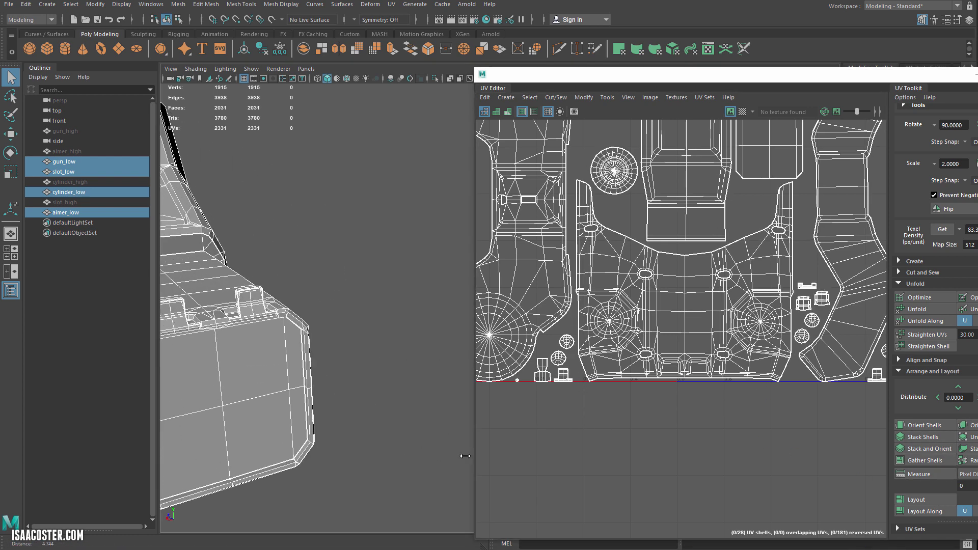
middle_click_drag(463, 456, 546, 461, "alt")
right_click_drag(350, 255, 350, 282)
left_click(266, 322)
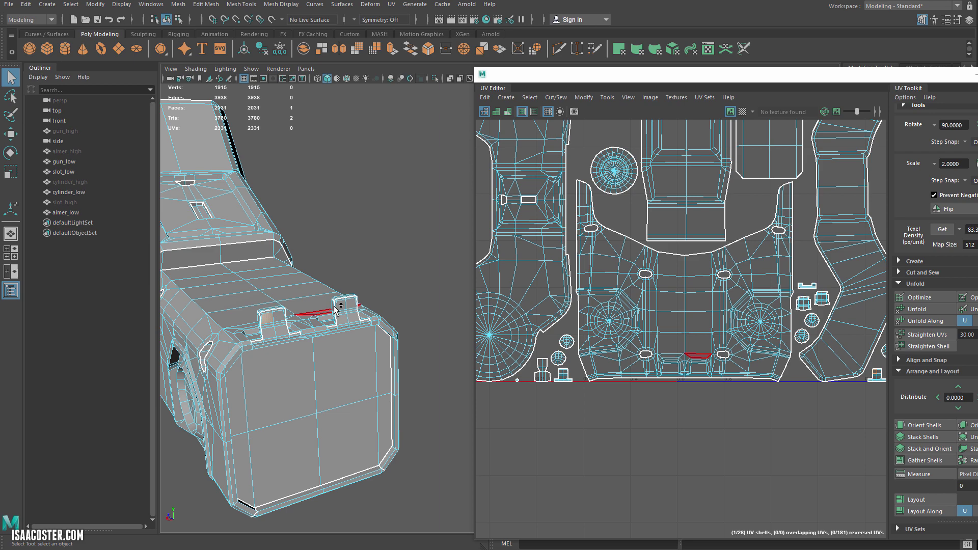
left_click(342, 310, "shift")
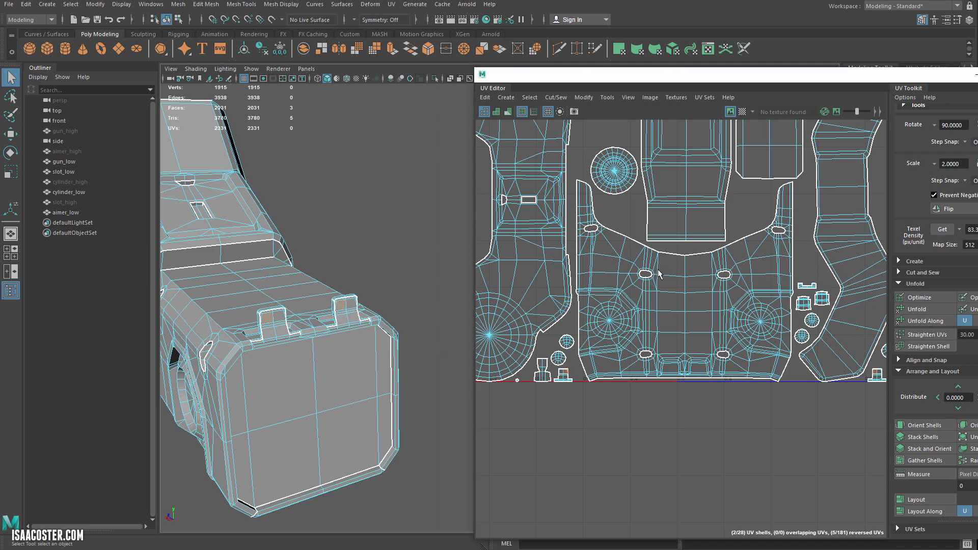
scroll(603, 213, "down", 3)
middle_click_drag(603, 211, 627, 312, "alt")
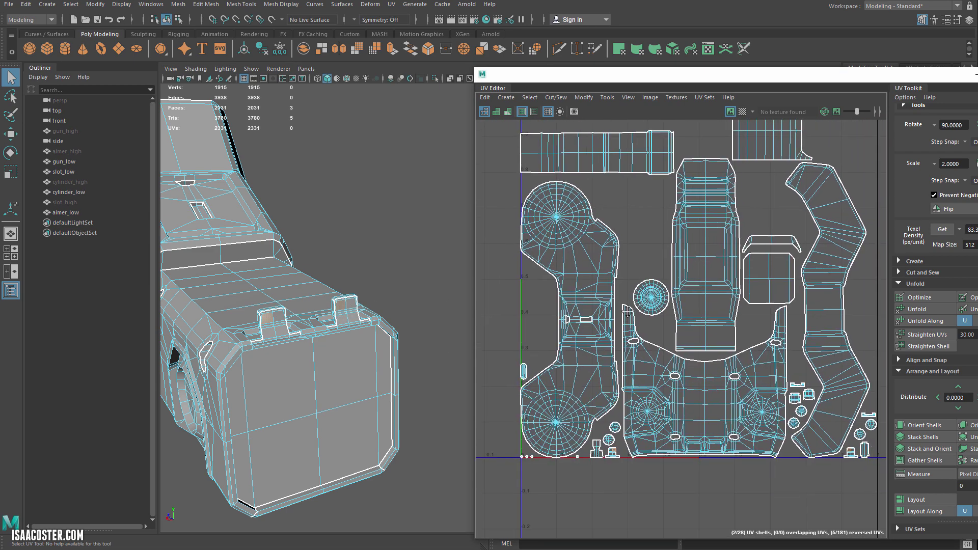
right_click_drag(627, 313, 590, 305, "alt")
middle_click_drag(588, 305, 606, 326, "alt")
left_click(437, 295)
left_click_drag(437, 294, 457, 289, "alt")
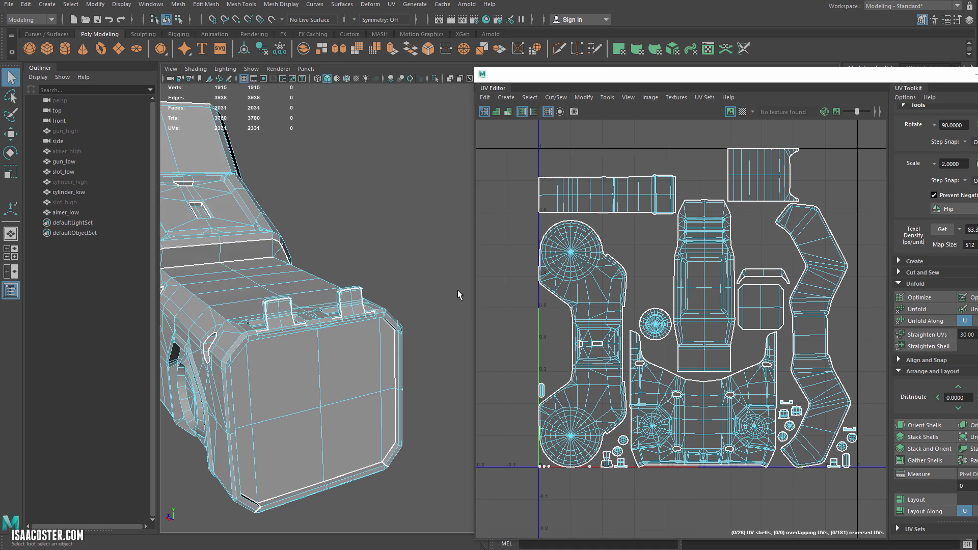
Unhide aimer_high and mirror it to the other side of the gun to match the low-poly aimers.
key("F8")
key("F8")
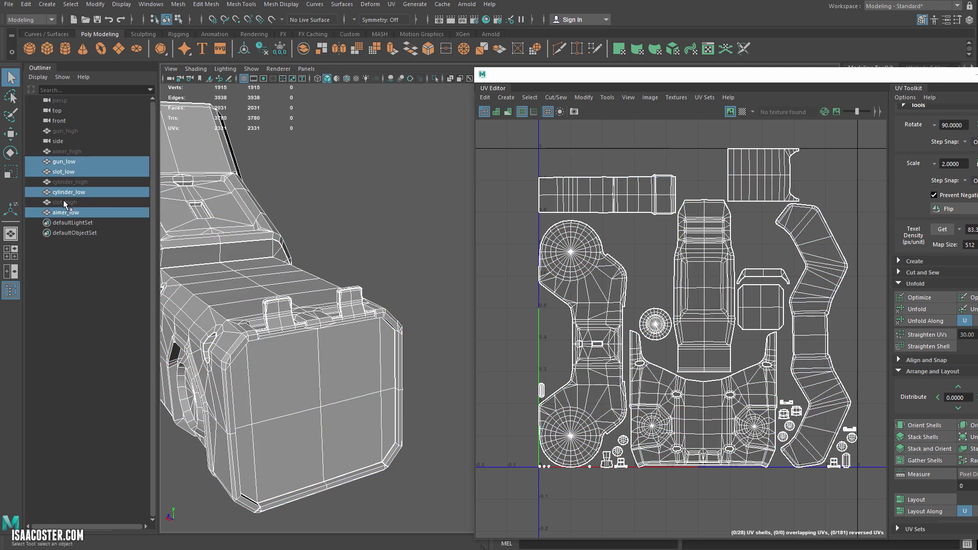
left_click(63, 150)
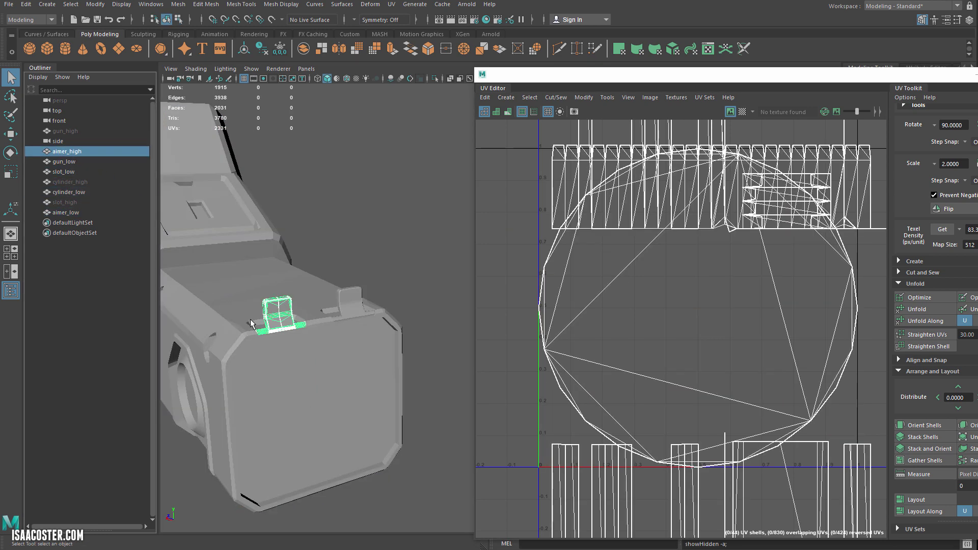
left_click_drag(239, 326, 290, 229, "alt")
left_click(179, 6)
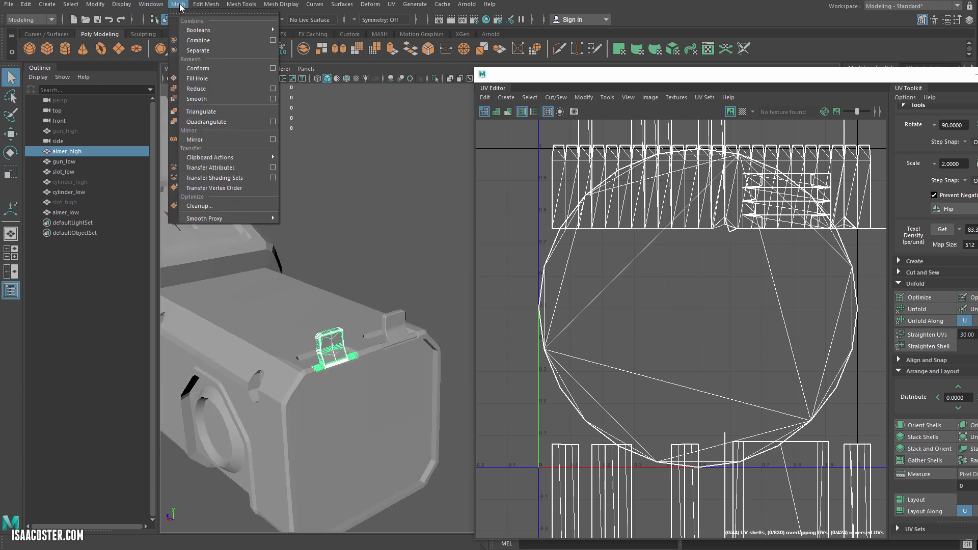
left_click(194, 139)
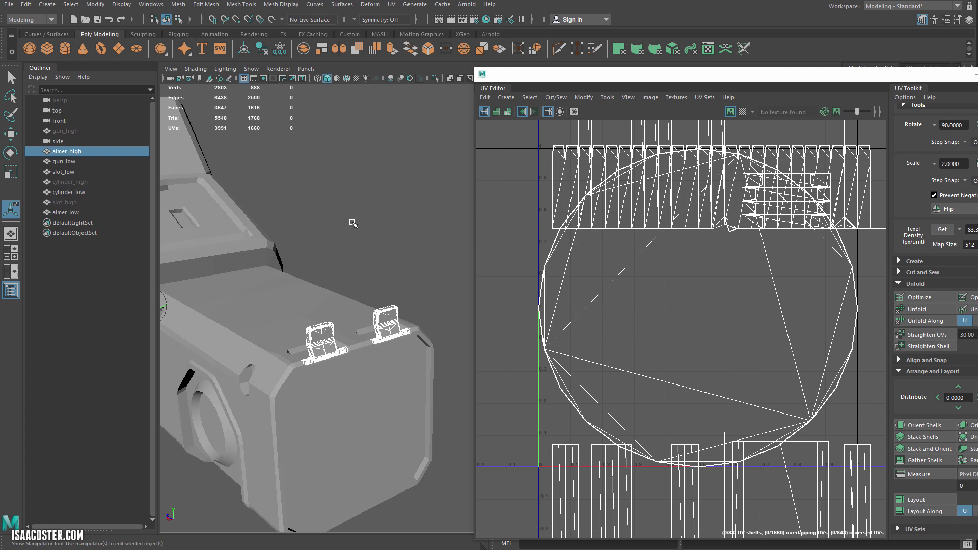
key("q")
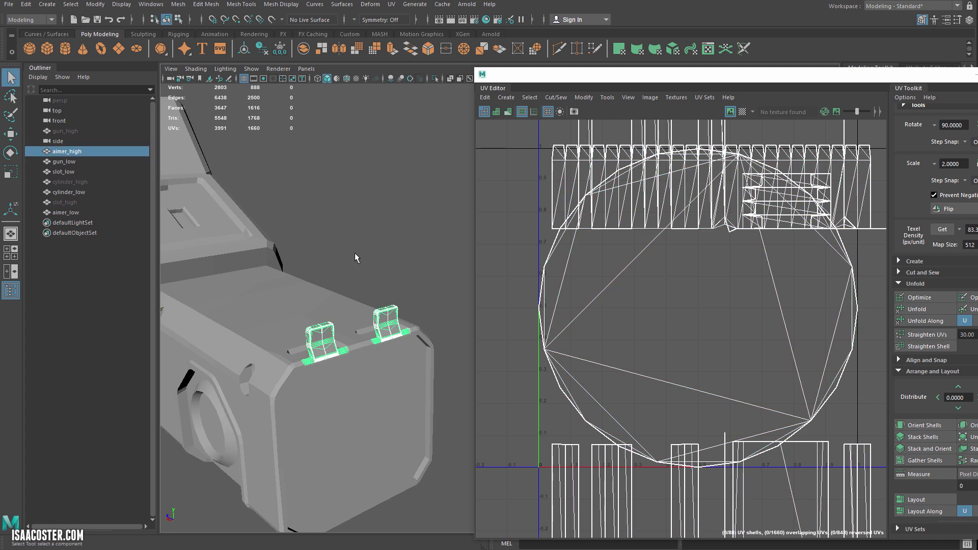
Inspect the mirrored high-poly aimers up close on the gun body and hide aimer_high.
left_click(308, 291)
left_click_drag(324, 284, 335, 307, "alt")
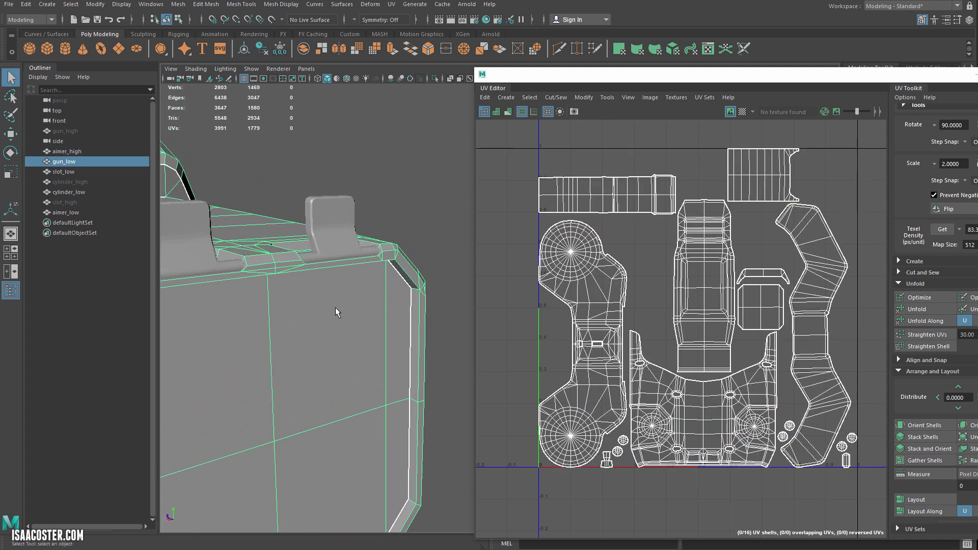
left_click(72, 151)
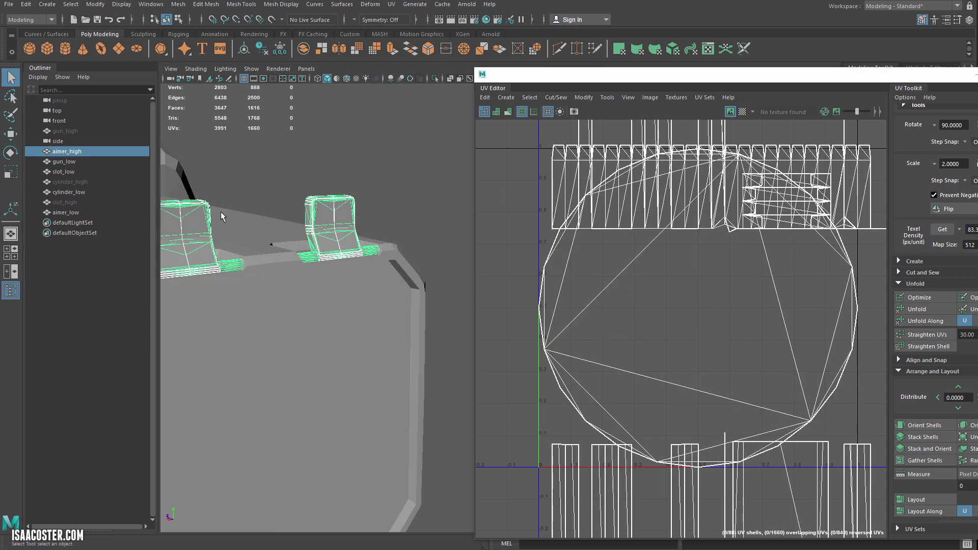
key("ctrl+h")
Move the UV Editor window aside and select all low-poly meshes to compare the whole gun with its UV layout.
left_click(346, 305)
key("f")
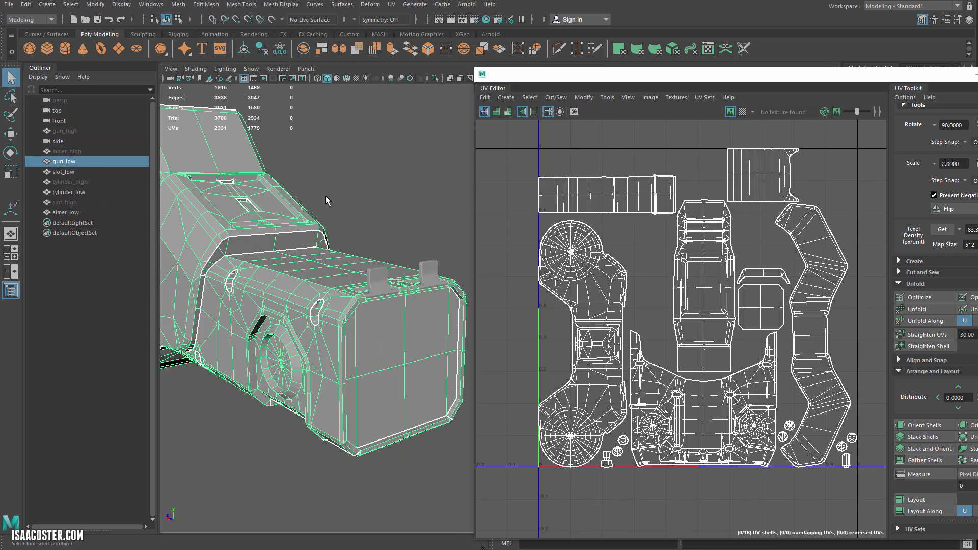
left_click_drag(521, 79, 640, 60)
left_click_drag(539, 124, 247, 248, "alt")
left_click_drag(203, 156, 444, 418)
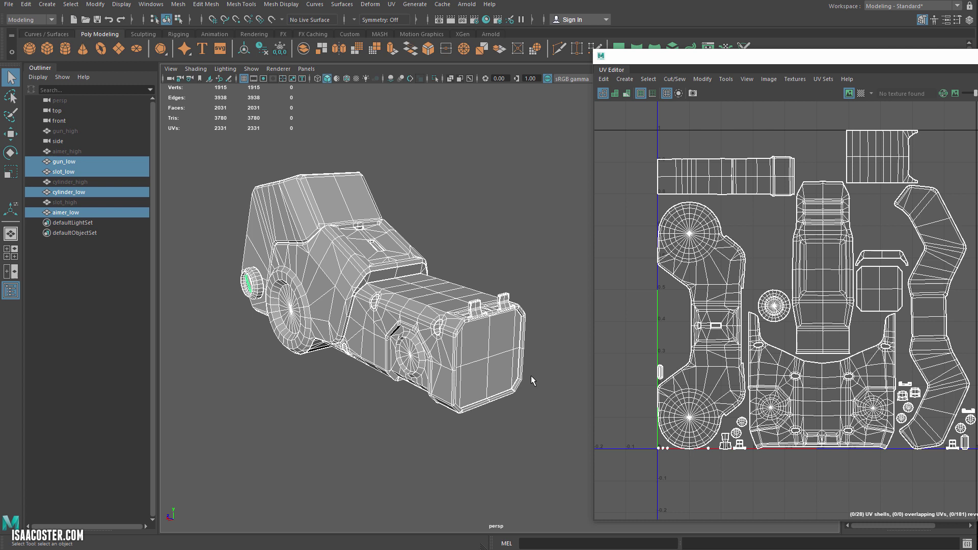
Clear the selection and examine the low-poly gun's surface shading, bevelled edges and recessed top panel up close.
left_click(517, 267)
scroll(474, 285, "up", 4)
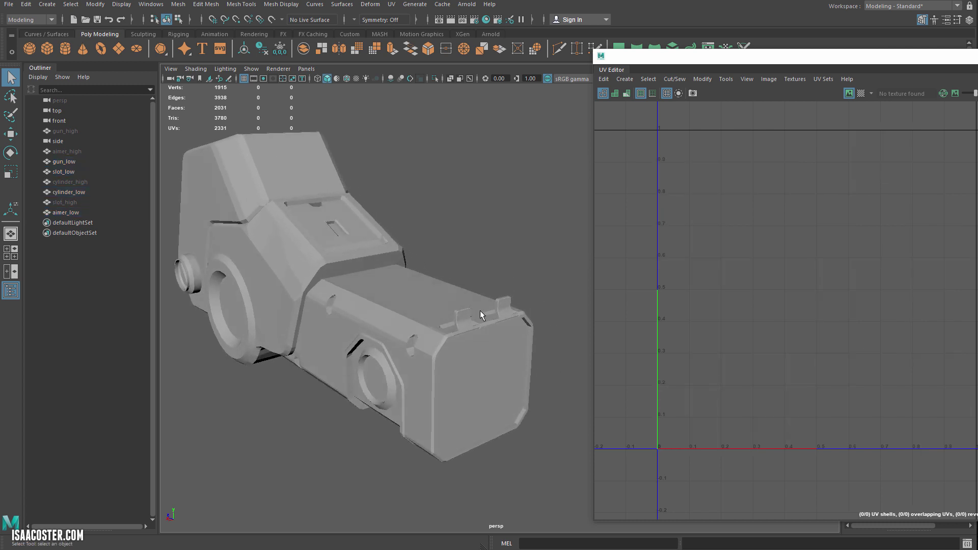
left_click_drag(480, 310, 459, 319, "alt")
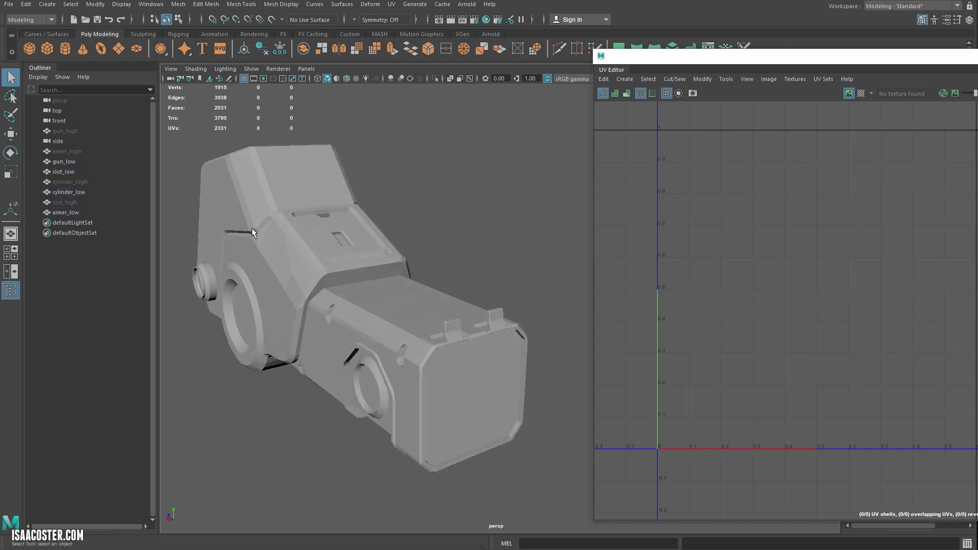
left_click_drag(251, 228, 297, 286, "alt")
left_click(355, 253)
left_click(449, 211)
scroll(380, 246, "up", 3)
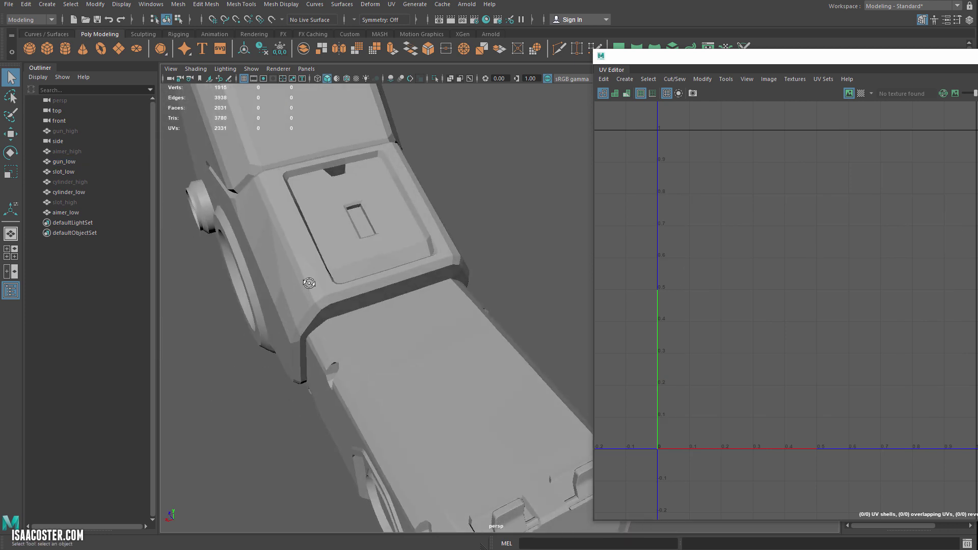
left_click_drag(309, 282, 318, 280, "alt")
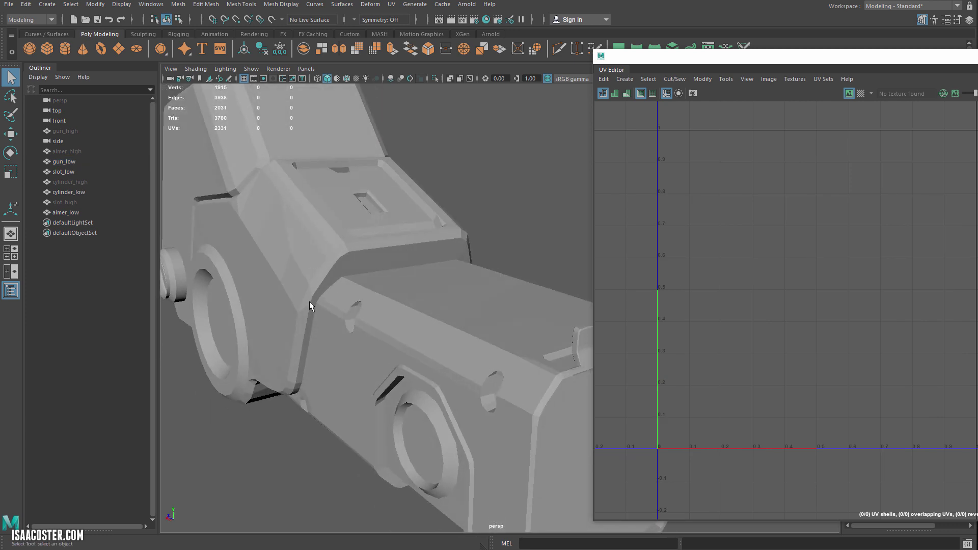
scroll(328, 262, "down", 4)
scroll(347, 268, "up", 4)
middle_click_drag(329, 251, 338, 268, "alt")
scroll(338, 267, "up", 2)
mouse_move(338, 268)
left_mouse_down("alt")
mouse_move(342, 254)
mouse_move(340, 278)
left_mouse_up("alt")
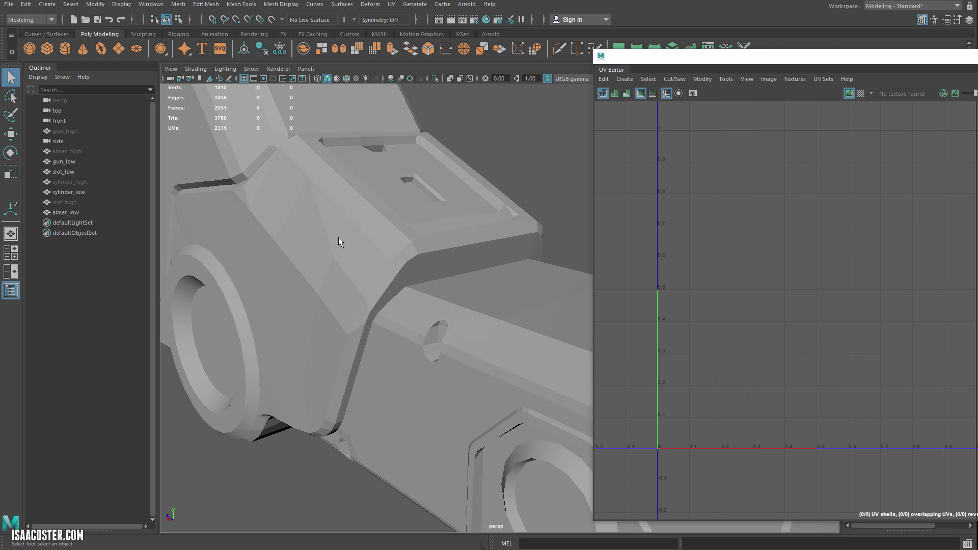
left_click_drag(307, 188, 348, 270, "alt")
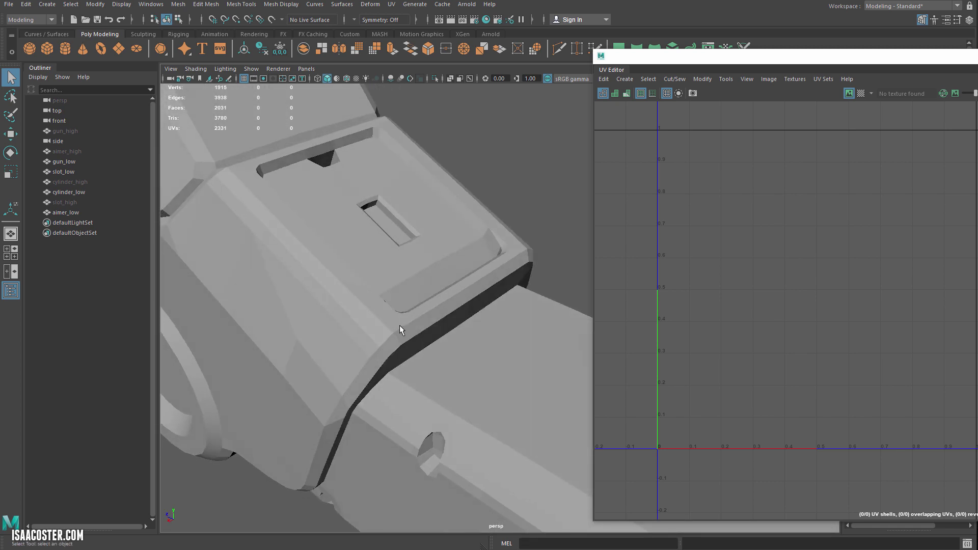
Select a long face beside the slot in gun_low's recessed top panel to locate it in the UV layout.
left_click(398, 322)
right_click_drag(398, 322, 399, 344)
left_click(340, 268)
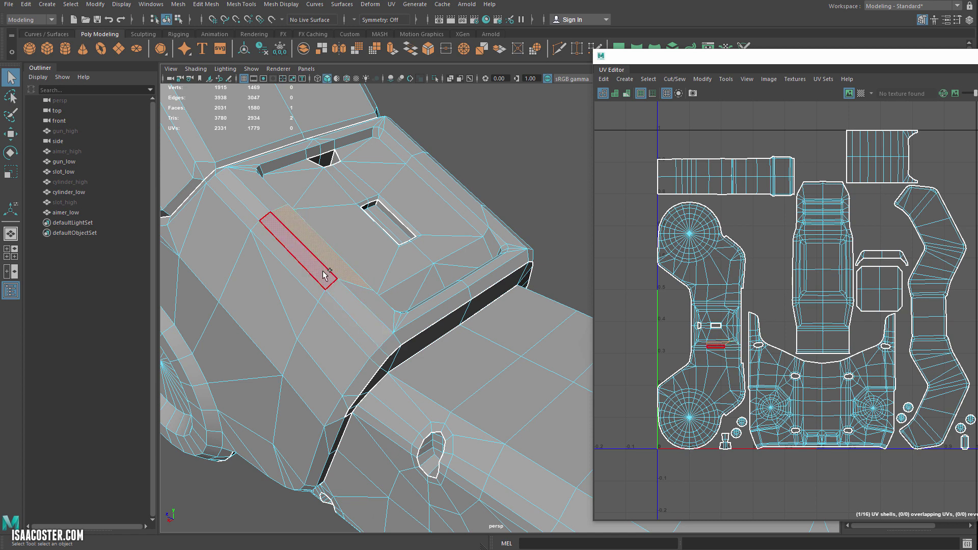
Add the adjoining bevel face beside the recessed top panel to gun_low's face selection and examine both faces up close.
left_click(324, 272, "shift")
key("f")
left_click_drag(350, 309, 338, 288, "alt")
scroll(338, 287, "down", 4)
middle_click_drag(338, 287, 367, 266, "alt")
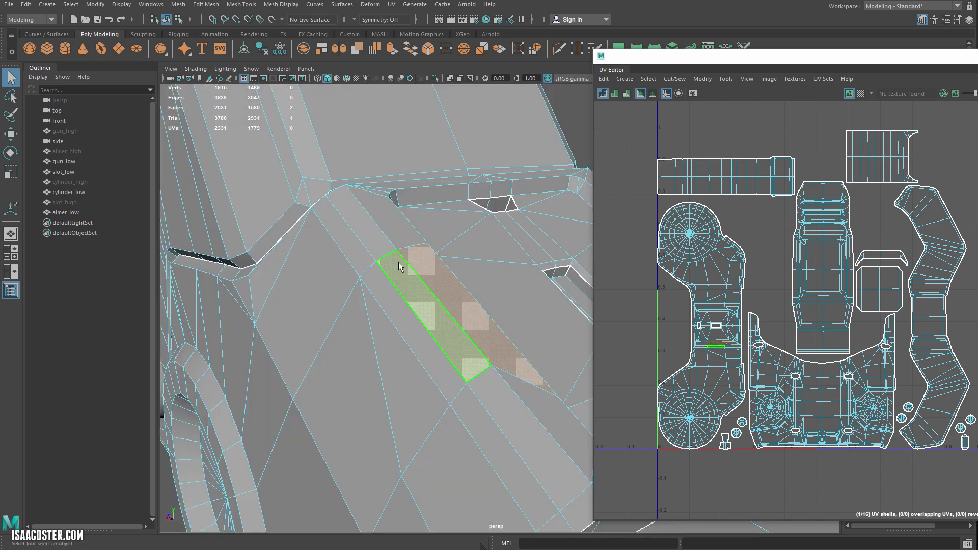
left_click_drag(399, 268, 360, 223, "alt")
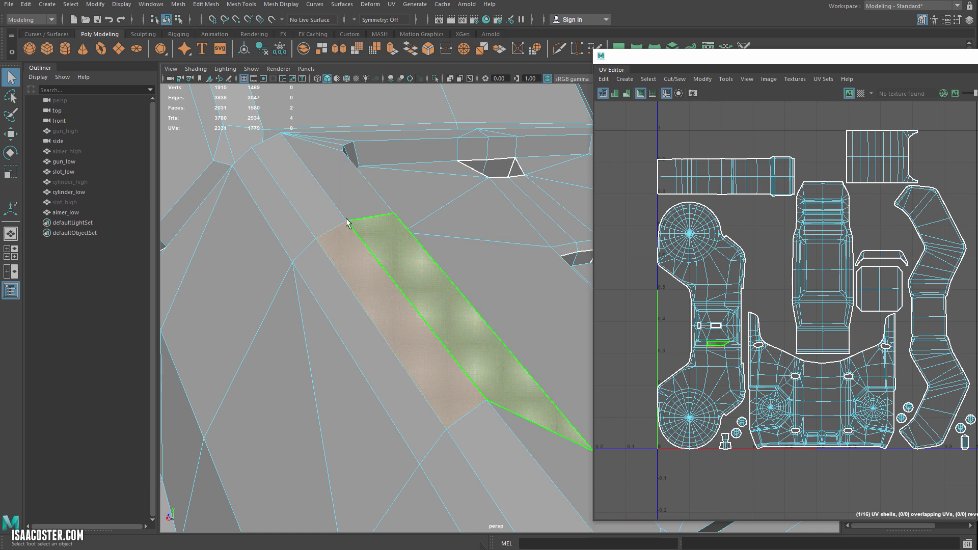
left_click_drag(355, 262, 377, 269, "alt")
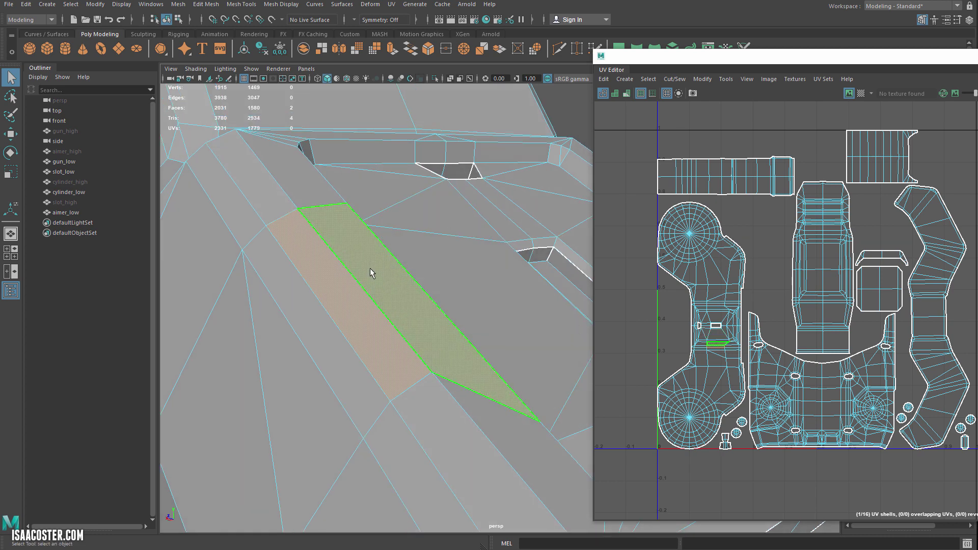
left_click(379, 288)
left_click_drag(288, 87, 276, 95, "alt")
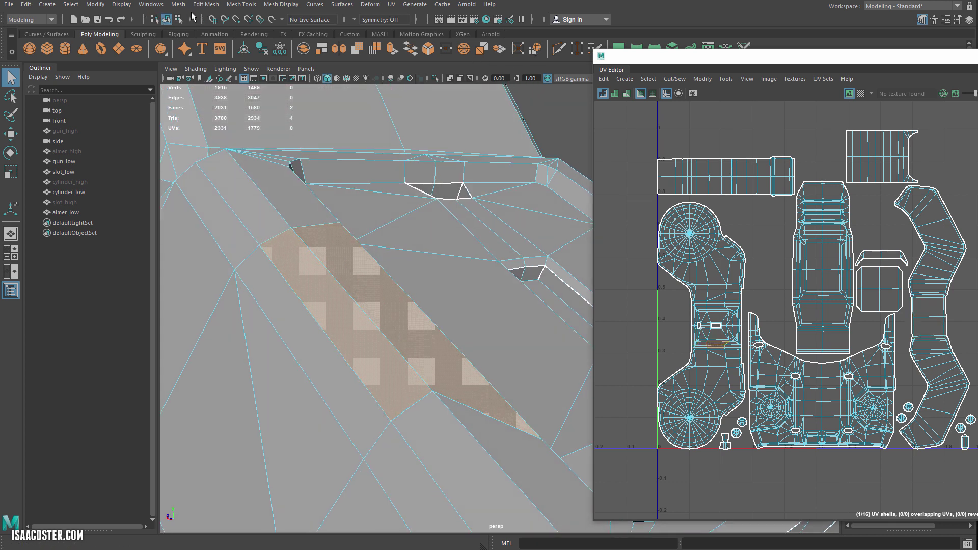
Try to display face normals with the two neighbouring faces of gun_low selected.
left_click(122, 4)
mouse_move(143, 135)
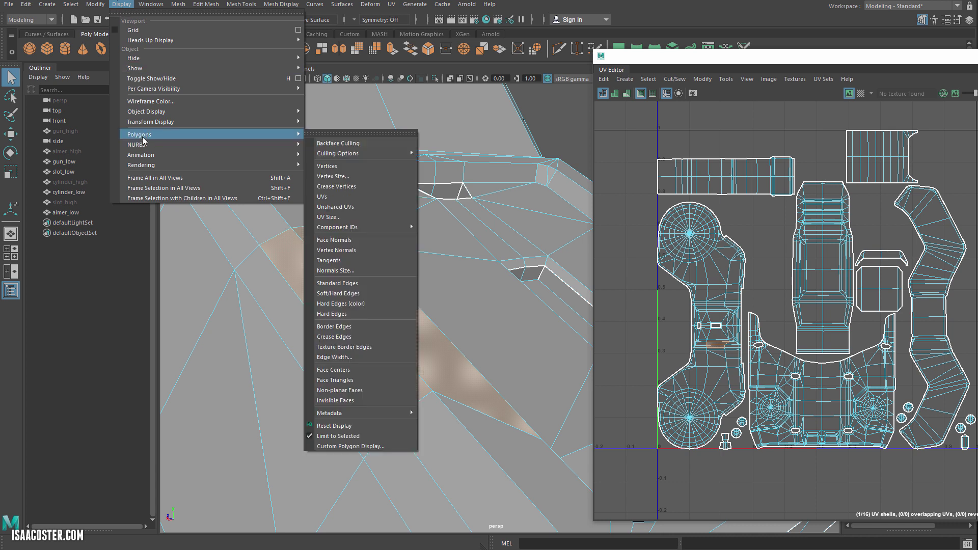
left_click(356, 240)
middle_click_drag(397, 264, 224, 263, "alt")
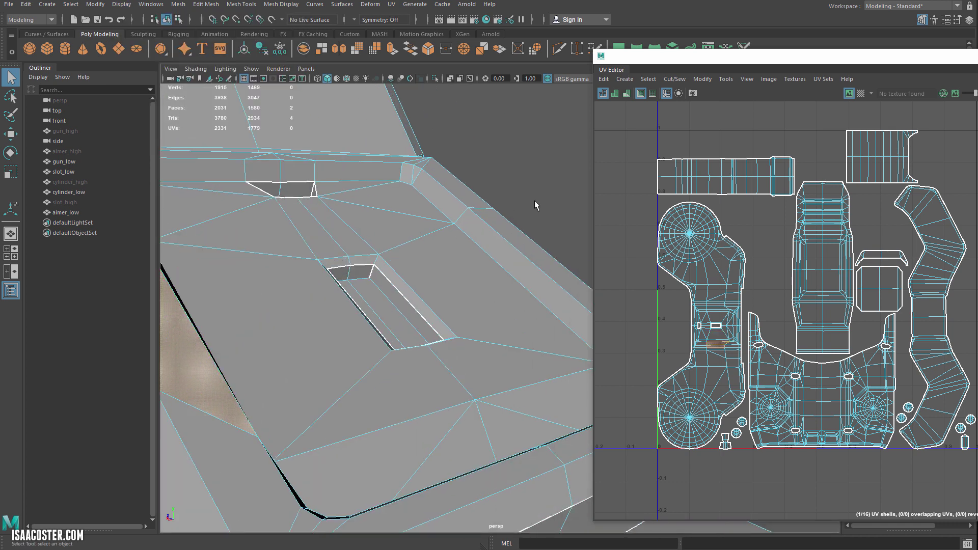
Return to object mode, display face normals on gun_low and inspect them around the recessed top panel.
key("F8")
left_click_drag(305, 227, 242, 59, "alt")
left_click(150, 6)
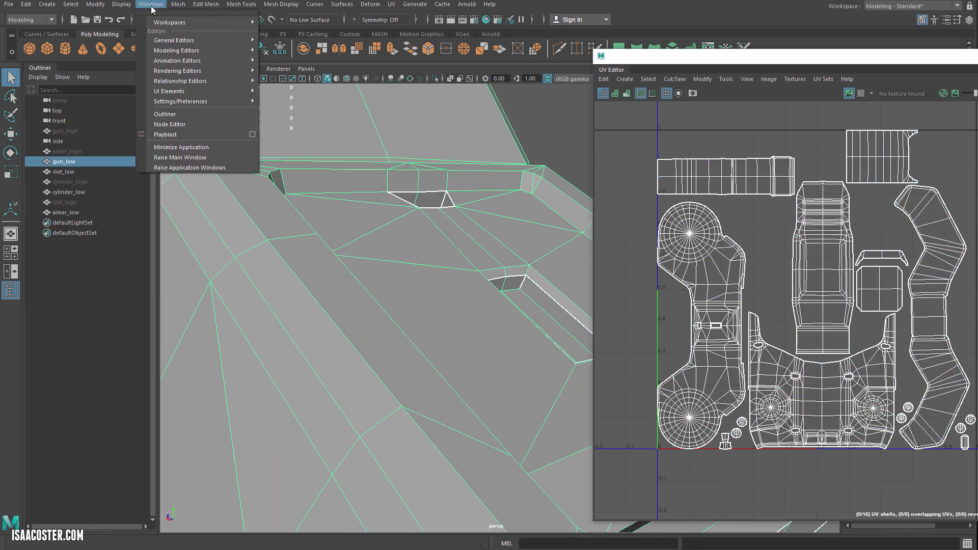
left_click(121, 4)
mouse_move(274, 135)
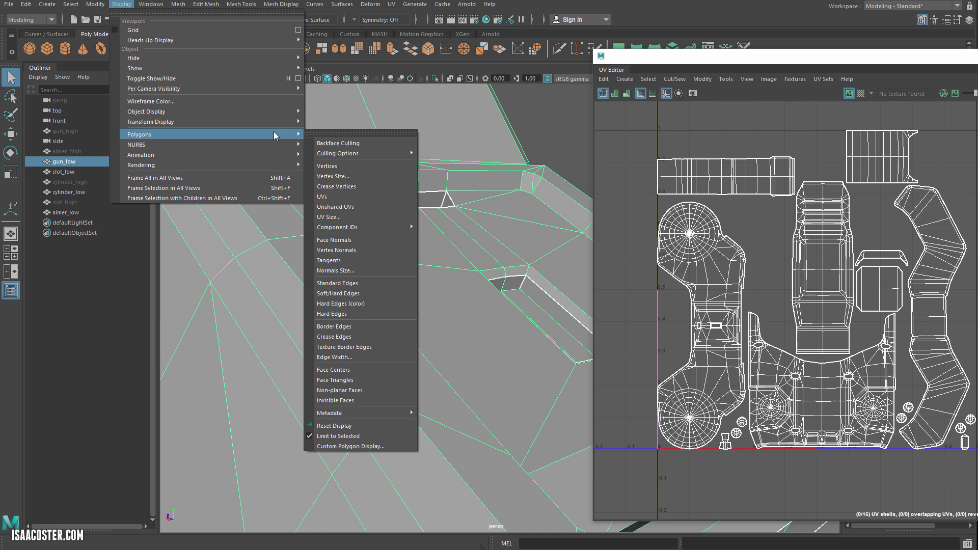
left_click(360, 239)
left_click_drag(374, 252, 318, 264, "alt")
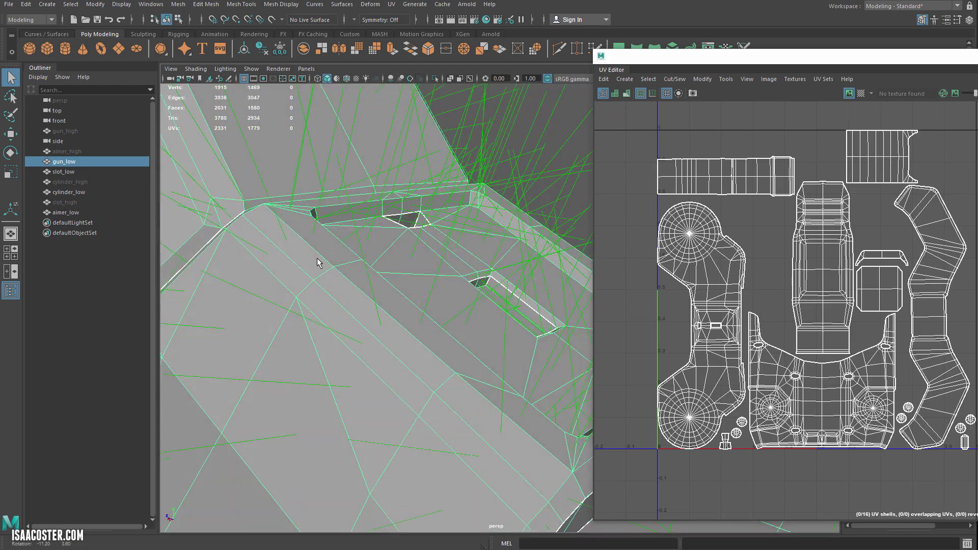
left_click(170, 8)
left_click(332, 312)
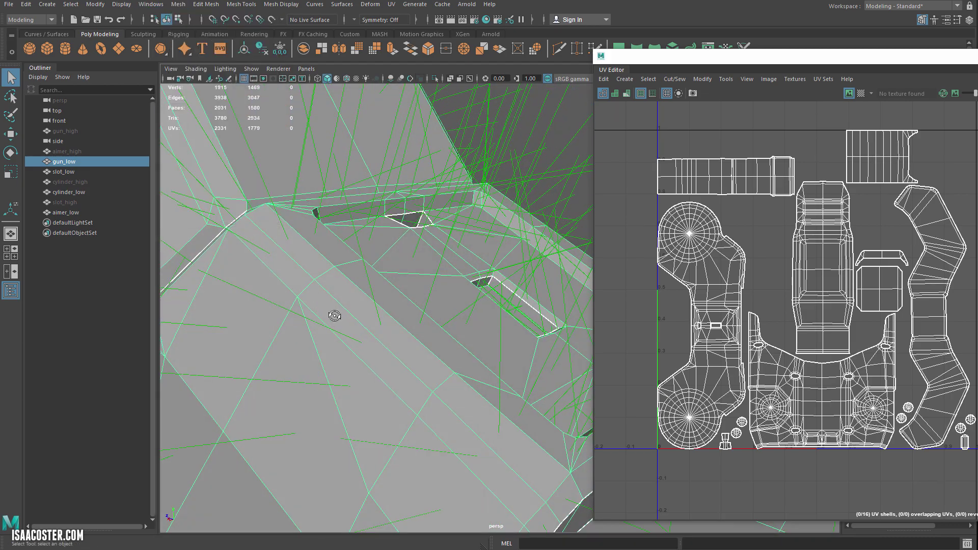
mouse_move(332, 312)
left_mouse_down("alt")
mouse_move(365, 338)
mouse_move(342, 305)
mouse_move(356, 286)
mouse_move(333, 317)
mouse_move(345, 324)
left_mouse_up("alt")
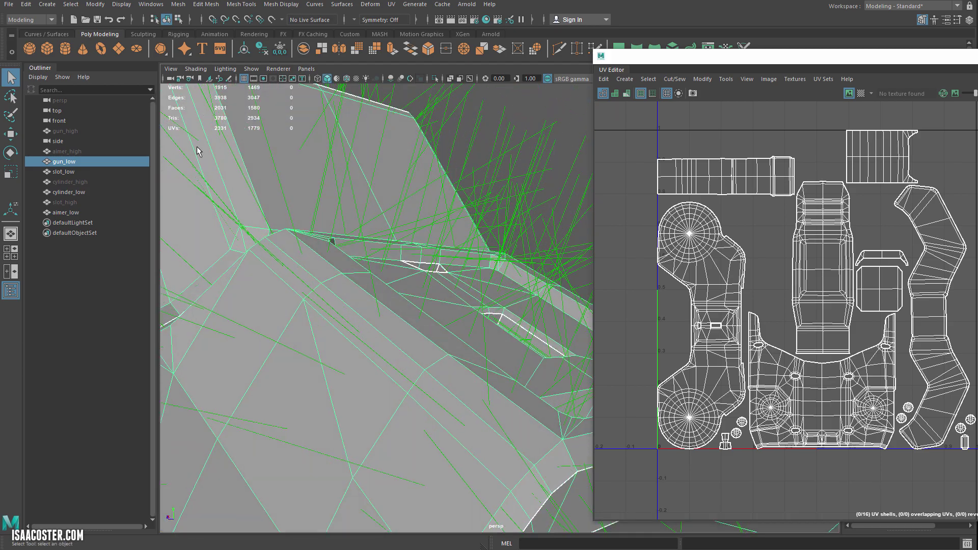
Switch gun_low's display from face normals to vertex normals and inspect them around the recess and its bevelled edges.
left_click(151, 4)
mouse_move(165, 133)
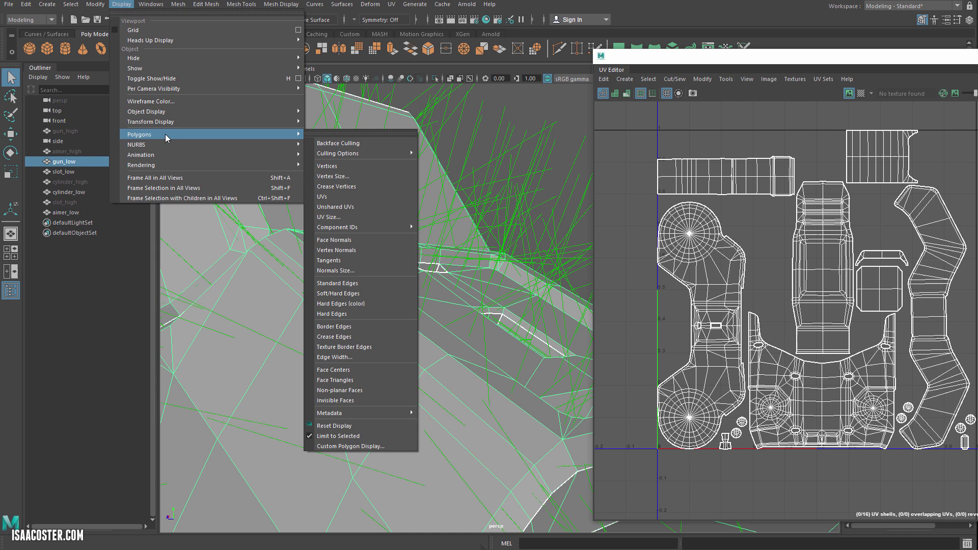
left_click(338, 239)
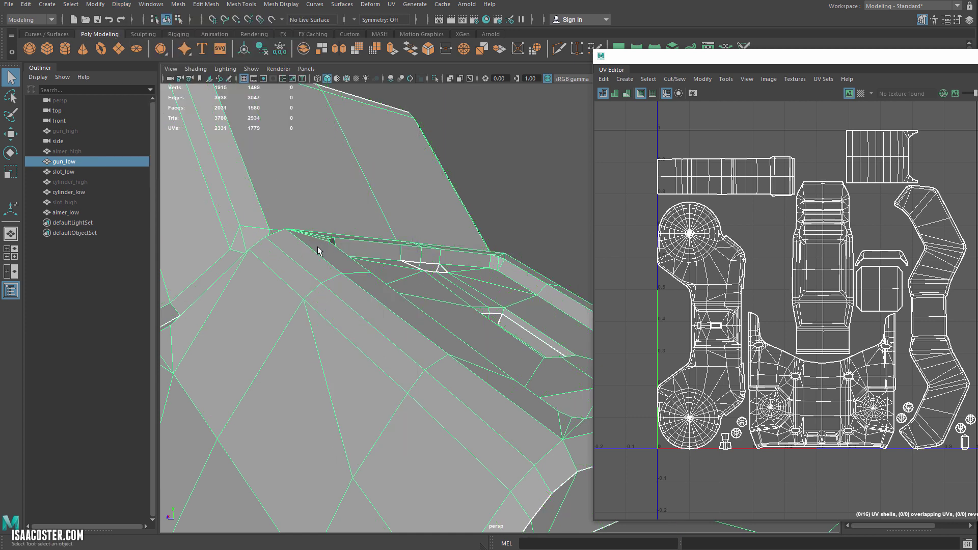
left_click(124, 4)
mouse_move(155, 134)
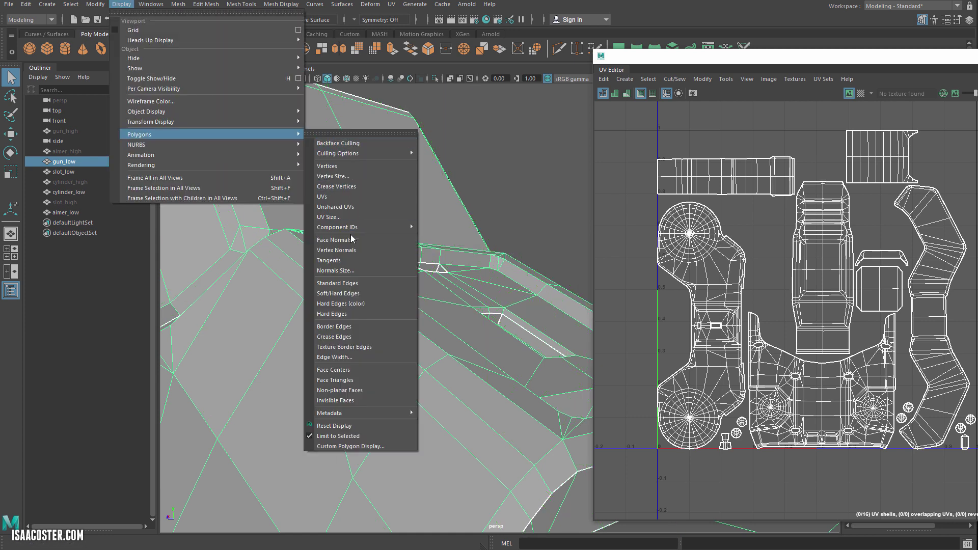
left_click(356, 250)
left_click_drag(329, 307, 298, 313, "alt")
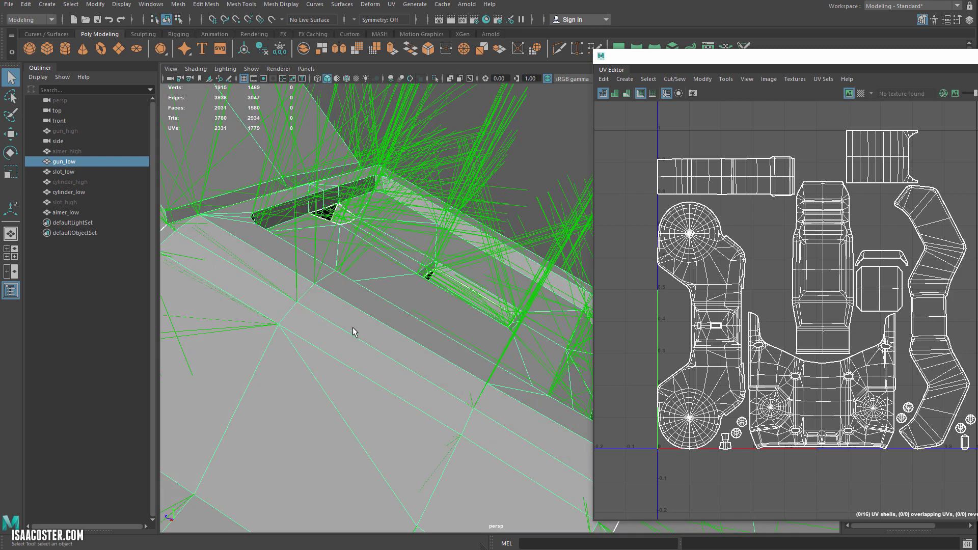
left_click_drag(352, 327, 351, 321, "alt")
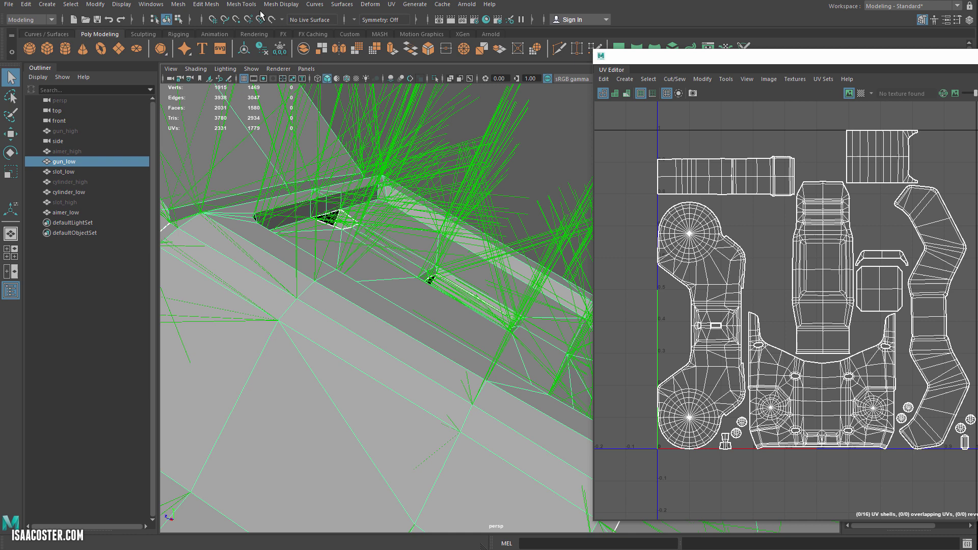
Unlock gun_low's normals and soften all its edges.
left_click(281, 4)
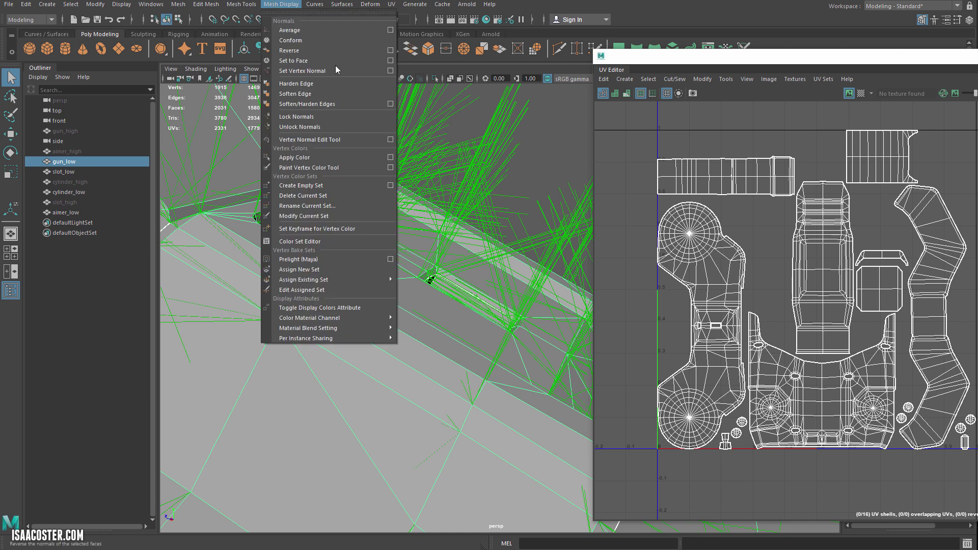
left_click(320, 126)
left_click(281, 5)
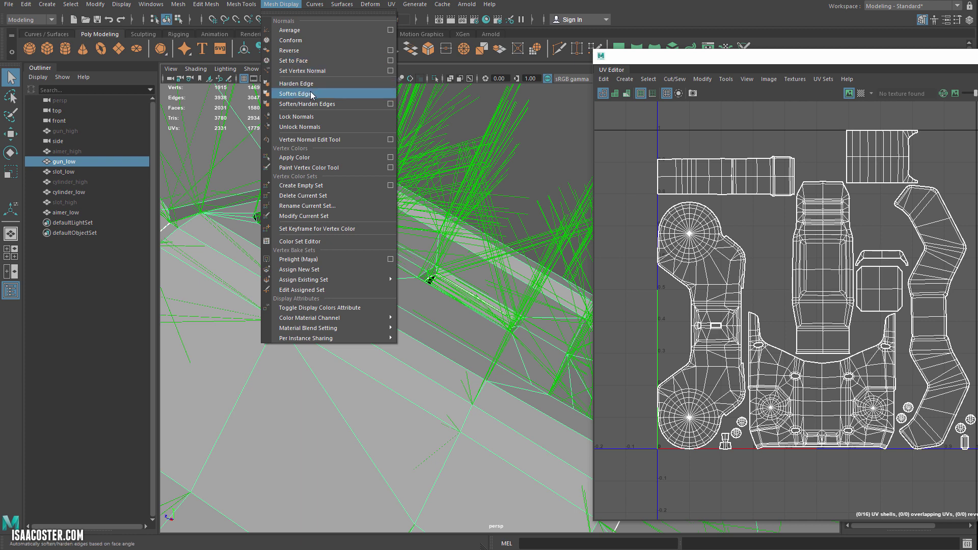
left_click(312, 95)
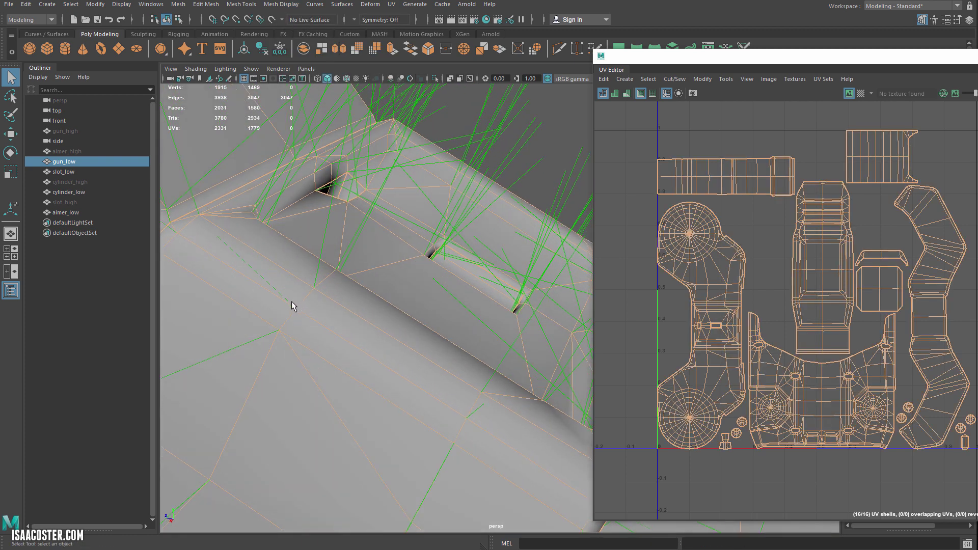
Examine the softened shading and averaged vertex normals along the recessed panel's edges and slot from several angles.
left_click_drag(302, 317, 281, 292, "alt")
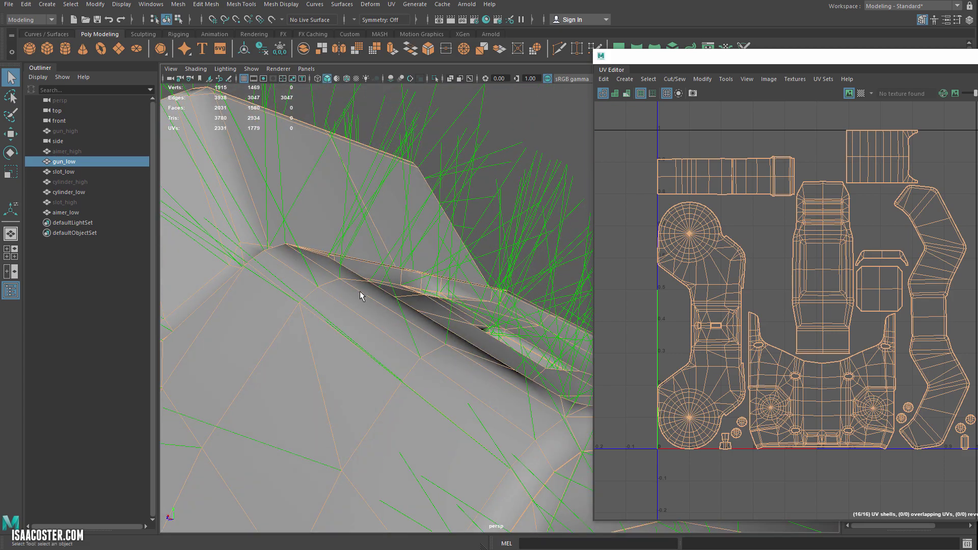
left_click_drag(340, 300, 352, 323, "alt")
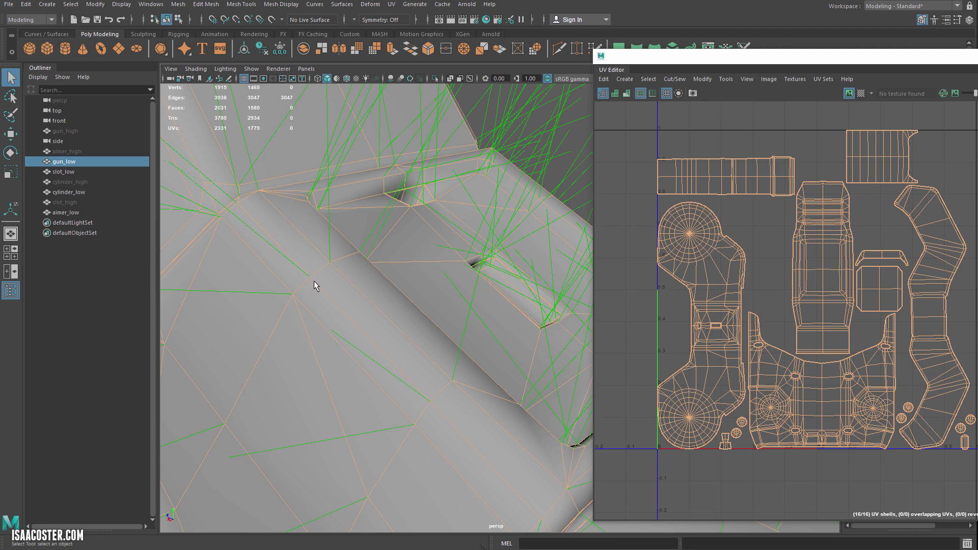
left_click_drag(314, 281, 314, 271, "alt")
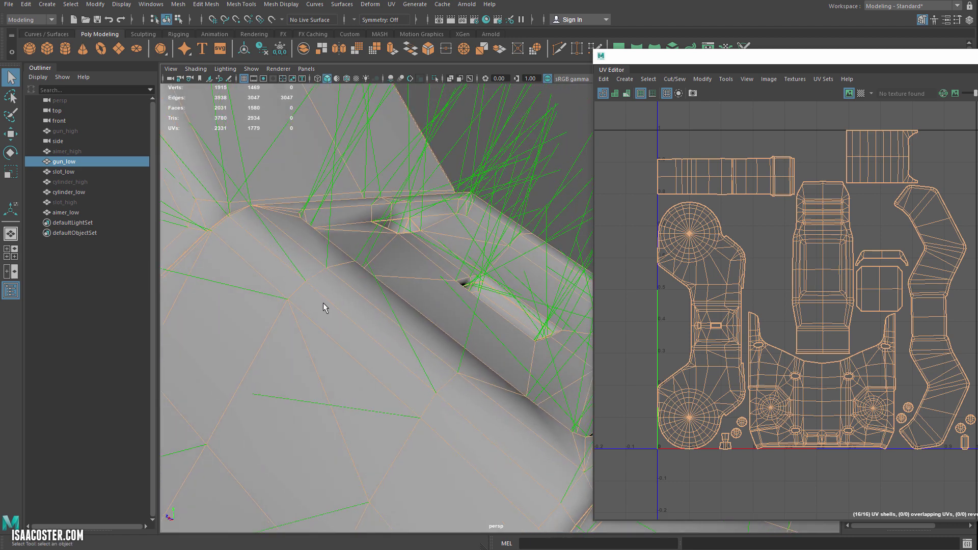
mouse_move(325, 307)
left_mouse_down("alt")
mouse_move(300, 285)
mouse_move(297, 312)
mouse_move(340, 297)
left_mouse_up("alt")
scroll(387, 244, "up", 3)
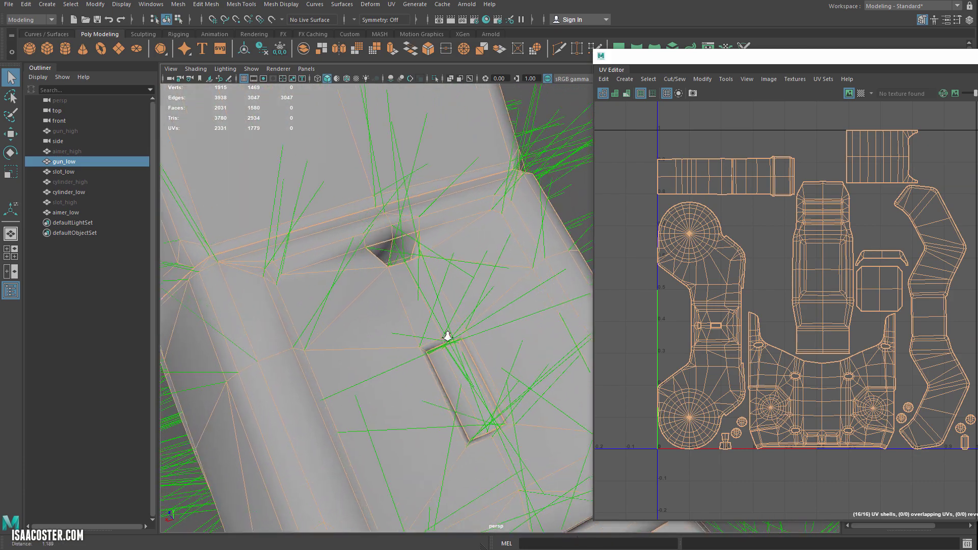
left_click_drag(391, 256, 369, 263, "alt")
left_click_drag(350, 220, 376, 248, "alt")
Return gun_low to object mode and turn off its vertex normals display.
key("F8")
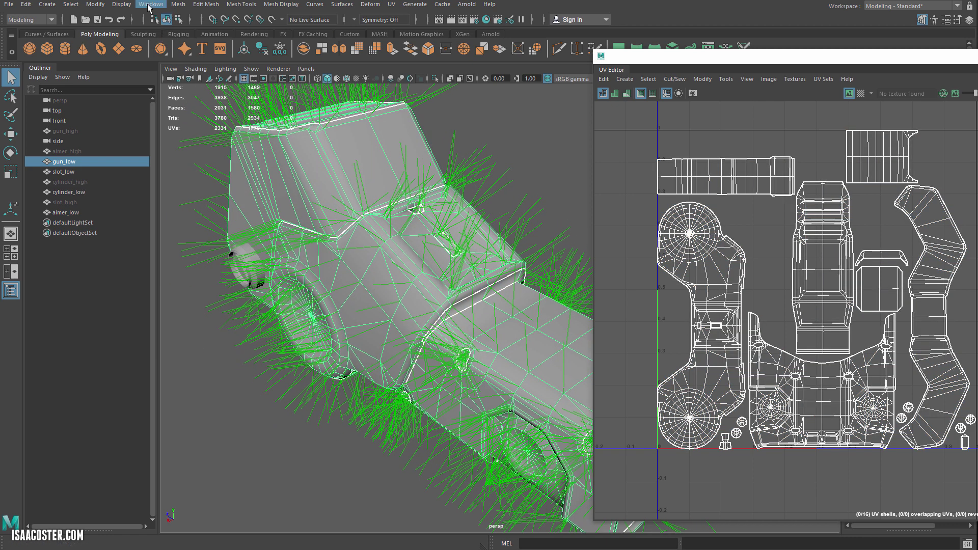
left_click(178, 4)
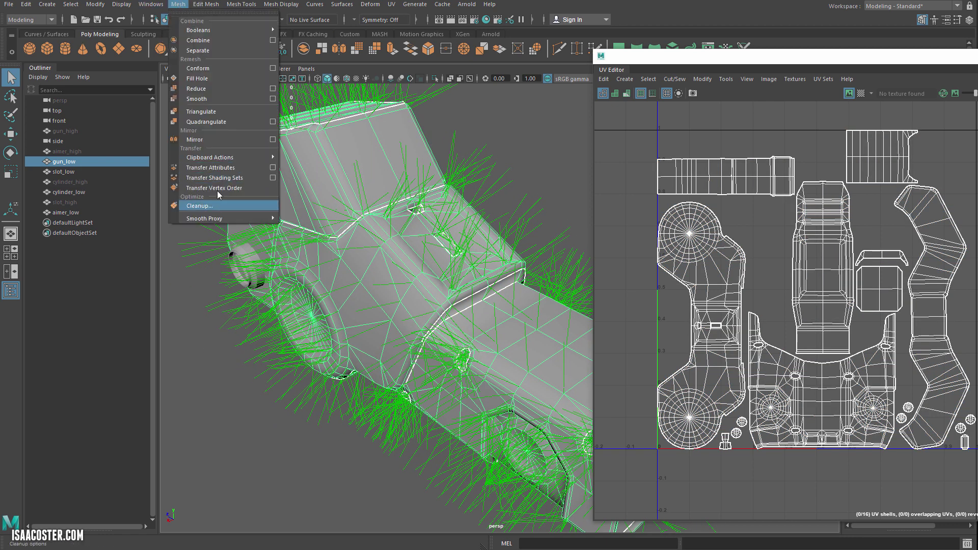
left_click(121, 4)
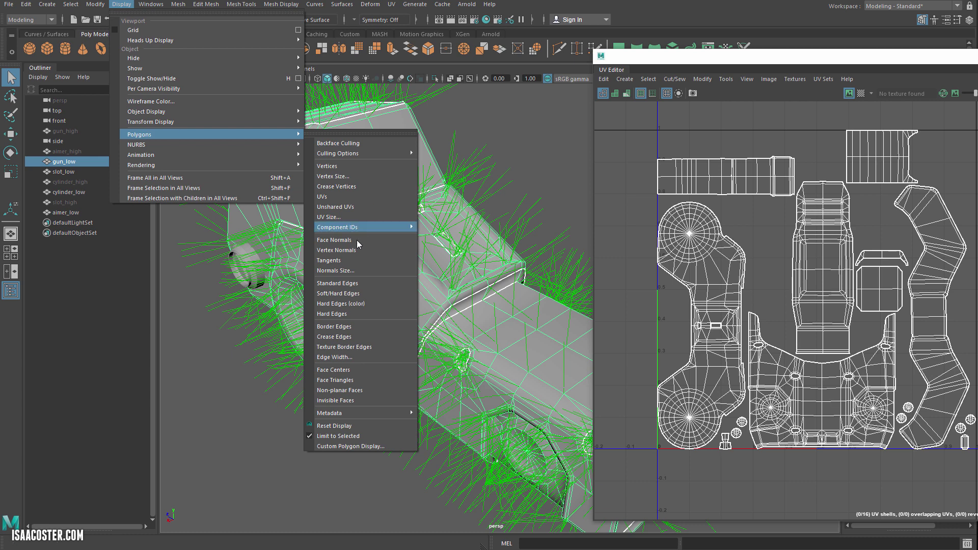
left_click(356, 251)
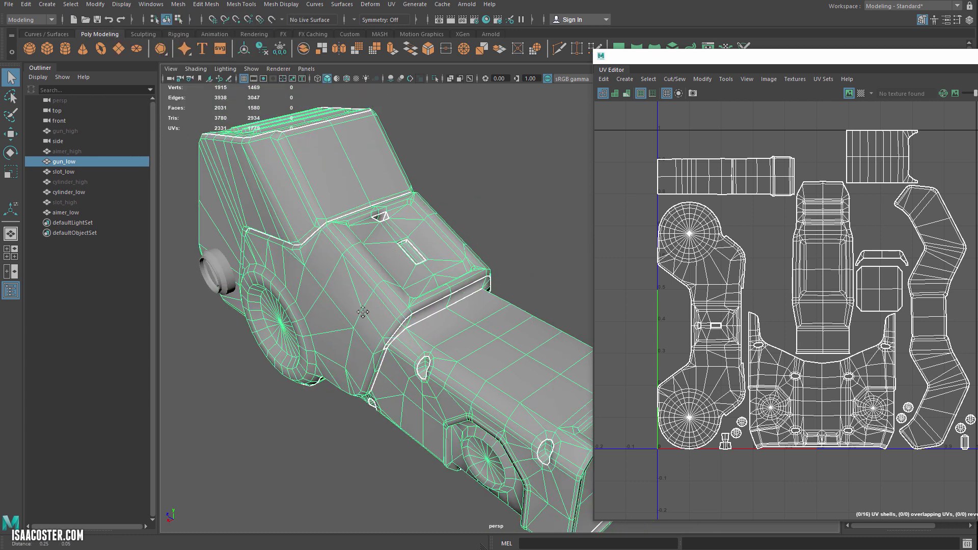
Clear the selection and examine the softened shading on the gun's side, circular recess and small holes.
left_click_drag(362, 312, 413, 280, "alt")
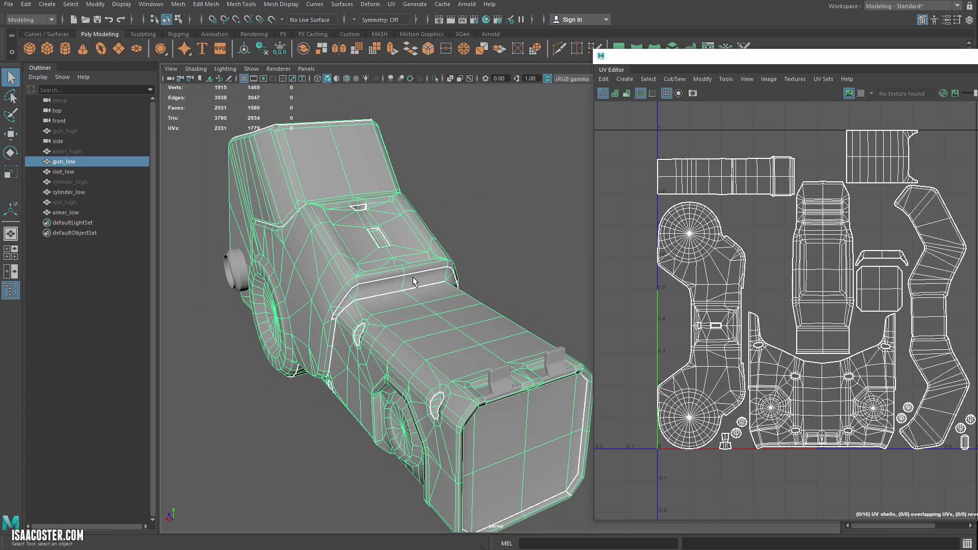
left_click(492, 255)
left_click_drag(448, 321, 370, 300, "alt")
right_click_drag(371, 293, 447, 392, "alt")
left_click_drag(411, 354, 395, 359, "alt")
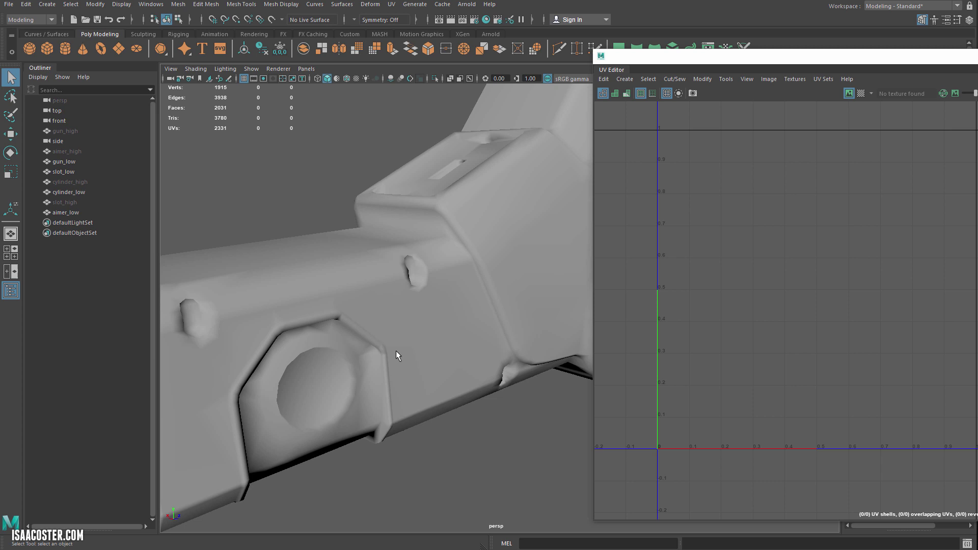
Reselect gun_low and compare its wireframe and UV borders around the holes and recesses from both sides.
left_click(415, 279)
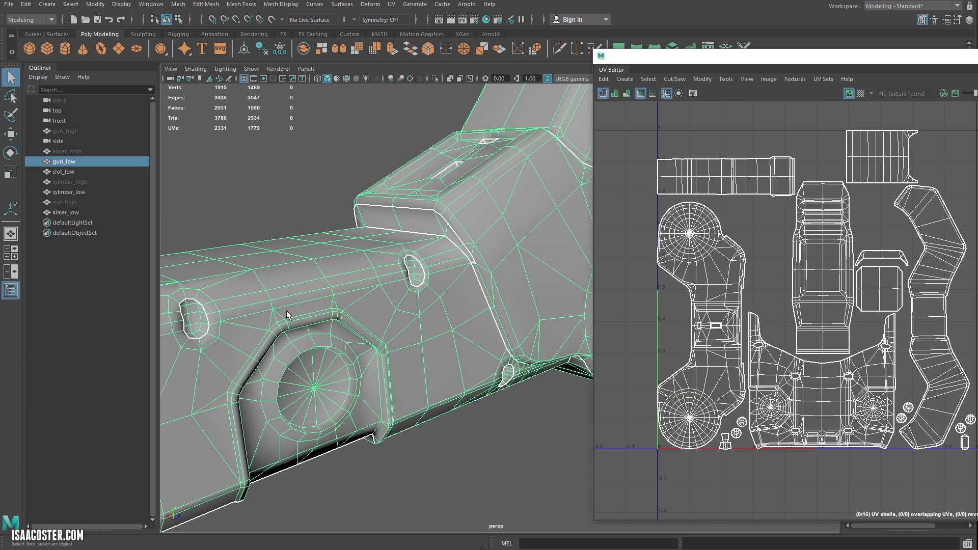
left_click_drag(400, 265, 251, 321, "alt")
middle_click_drag(228, 344, 346, 329, "alt")
left_click_drag(346, 329, 326, 351, "alt")
right_click_drag(327, 351, 340, 386, "alt")
left_click_drag(341, 385, 440, 321, "alt")
scroll(359, 333, "down", 3)
Bring more of the UV Editor into view, select all gun_low edges and reduce the selection to the UV shell borders.
left_click_drag(698, 61, 649, 60)
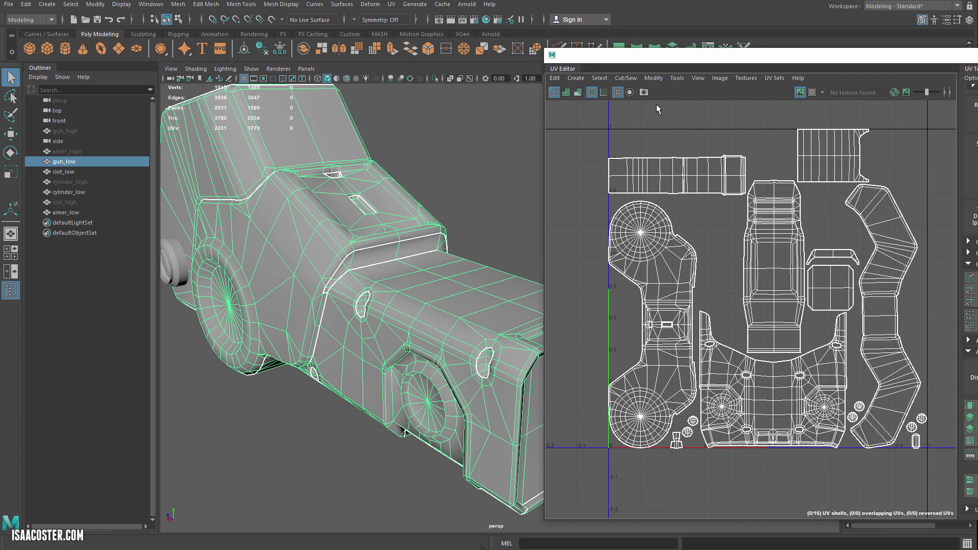
right_click_drag(655, 104, 649, 81)
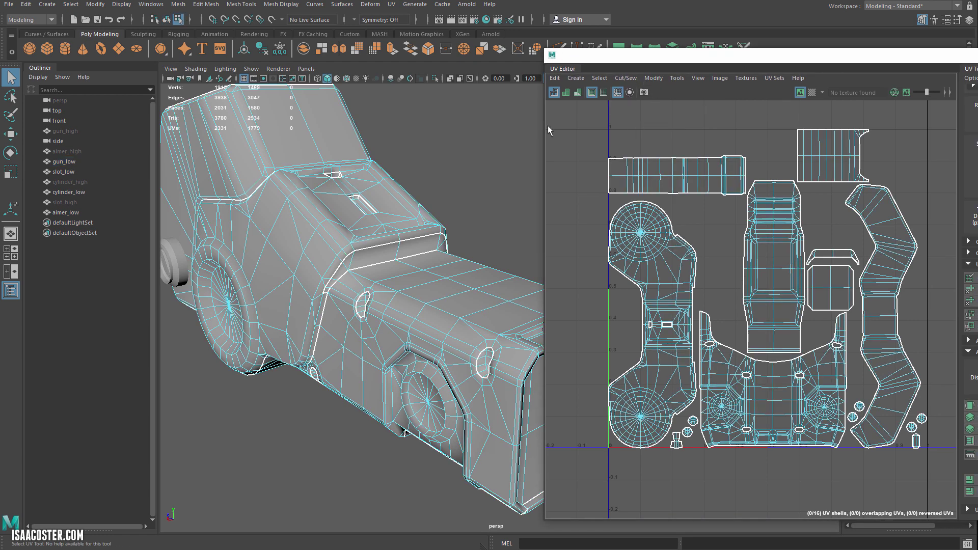
left_click_drag(576, 113, 942, 492)
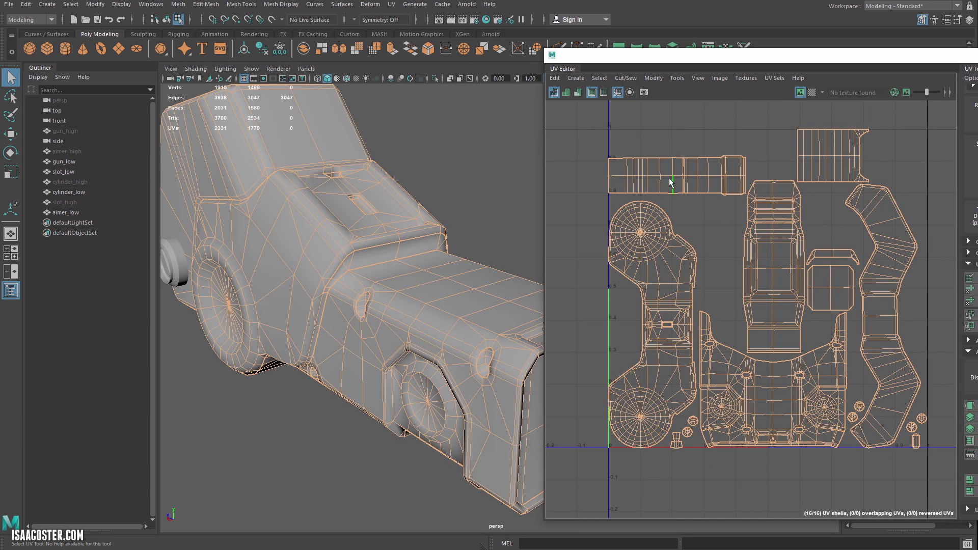
left_click(600, 81)
left_click(636, 183)
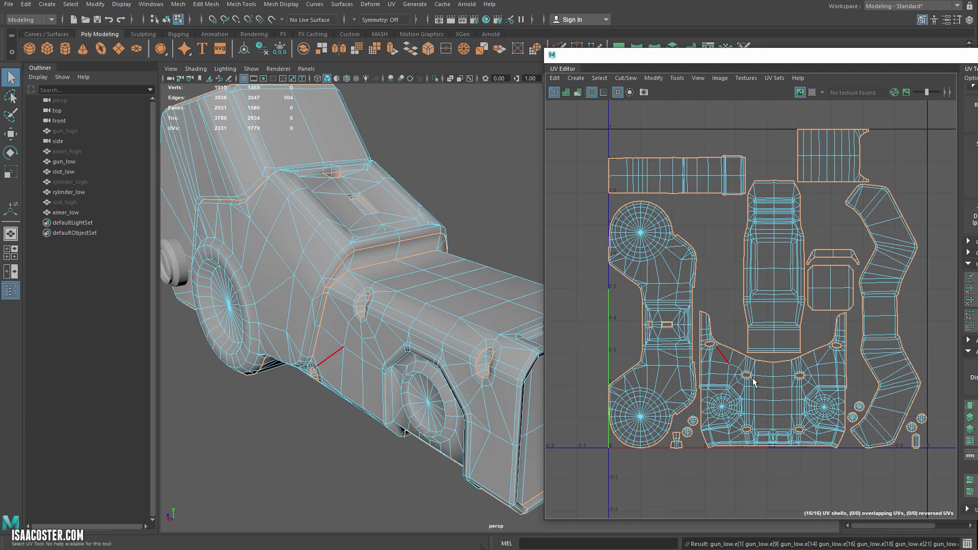
left_click_drag(508, 152, 493, 149, "alt")
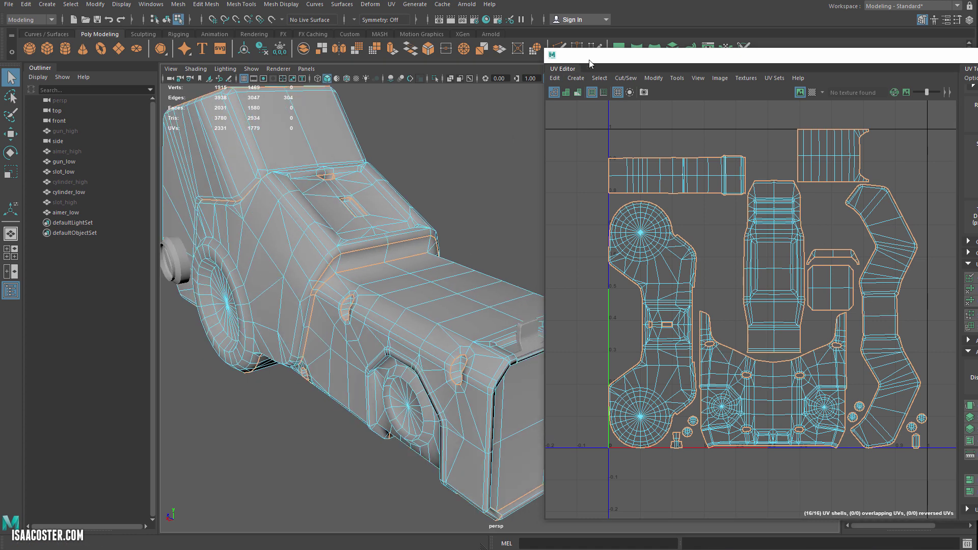
Harden gun_low's selected UV border edges, then return the mesh to object mode.
left_click_drag(591, 63, 783, 64)
middle_click_drag(482, 208, 561, 222, "alt")
mouse_move(561, 223)
left_mouse_down("alt")
mouse_move(570, 221)
mouse_move(566, 230)
left_mouse_up("alt")
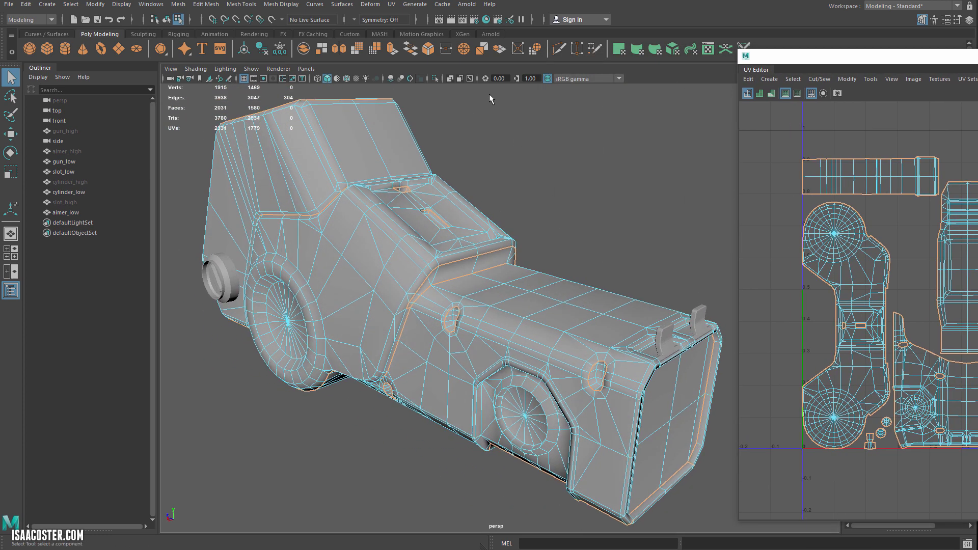
left_click(289, 5)
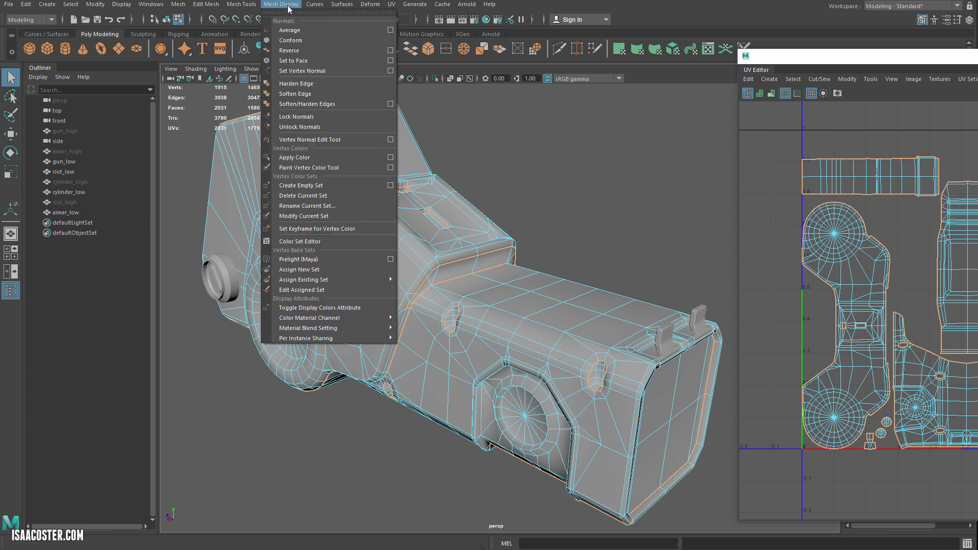
left_click(299, 93)
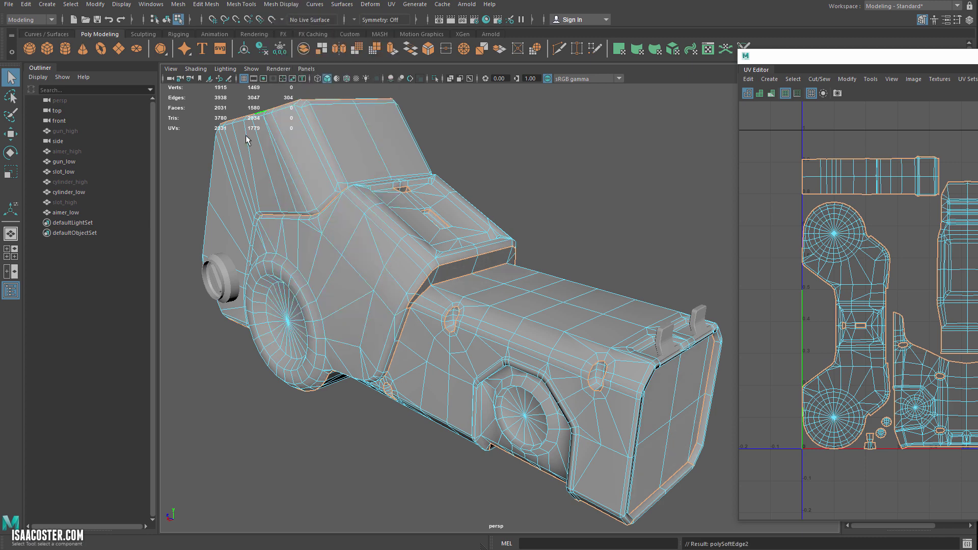
key("F8")
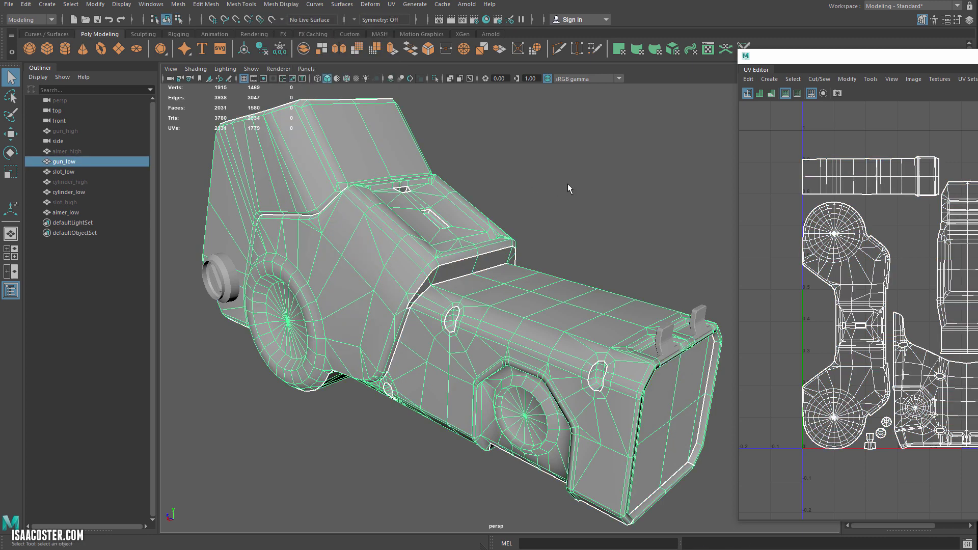
Clear the selection and examine the border shading on the gun's side and front, comparing it with gun_low's wireframe.
left_click(569, 184)
left_click_drag(567, 249, 627, 311, "alt")
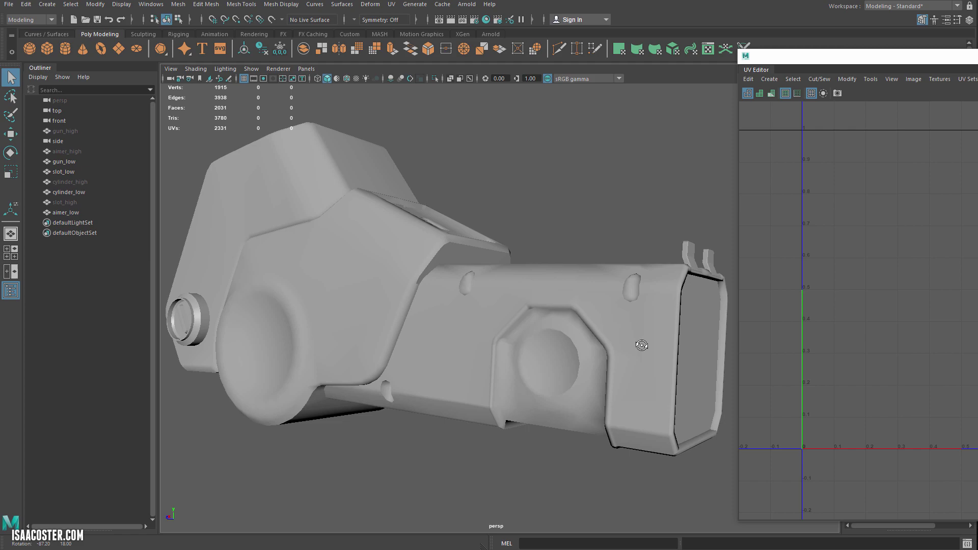
left_click_drag(641, 346, 503, 337, "alt")
left_click(415, 292)
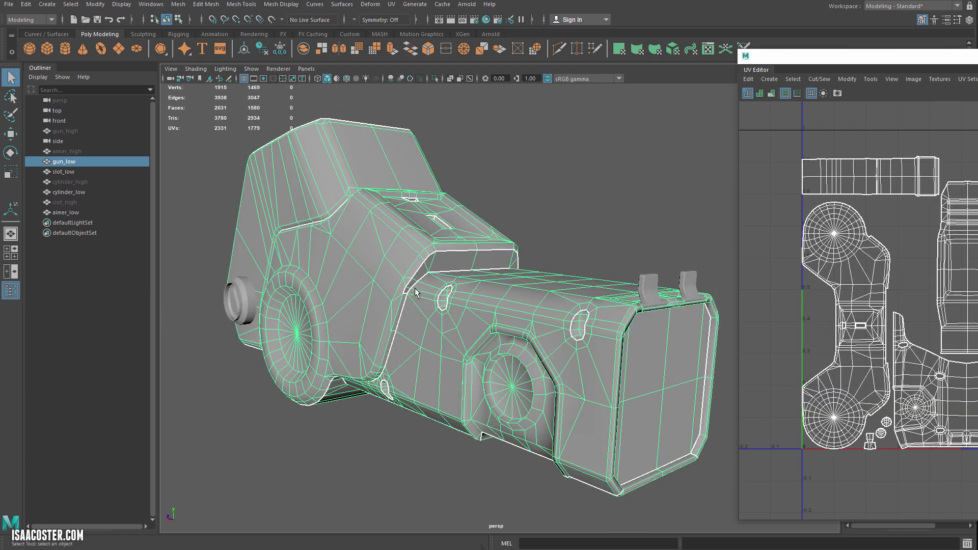
left_click_drag(415, 292, 416, 265, "alt")
left_click_drag(378, 339, 408, 308, "alt")
Select gun_low, slot_low, cylinder_low and aimer_low together and unlock their normals.
left_click(529, 331)
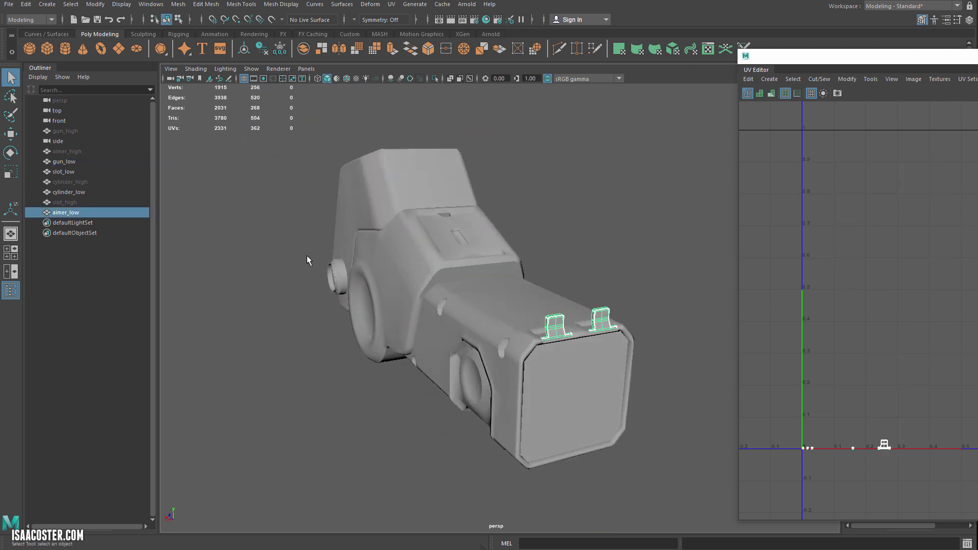
left_click_drag(291, 226, 662, 371)
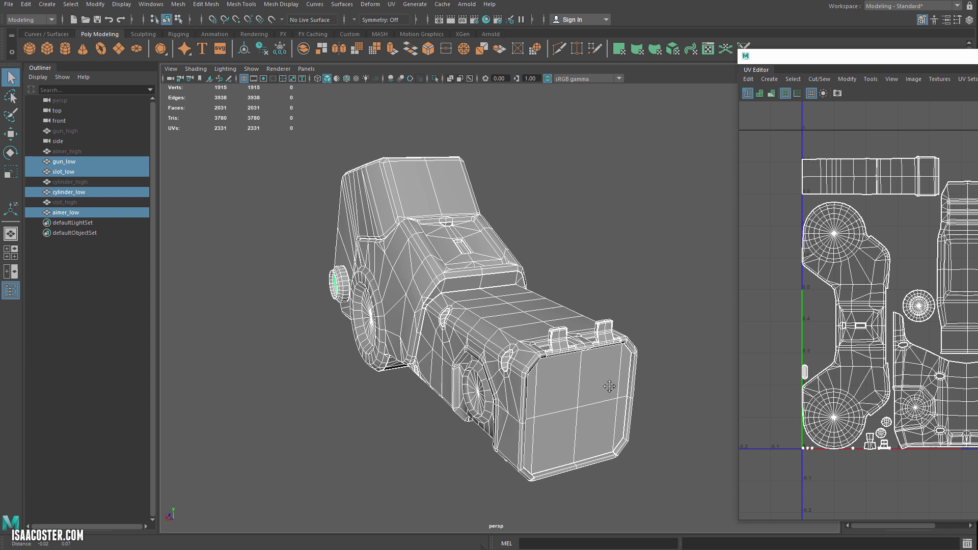
left_click_drag(609, 386, 514, 306, "alt")
left_click(387, 8)
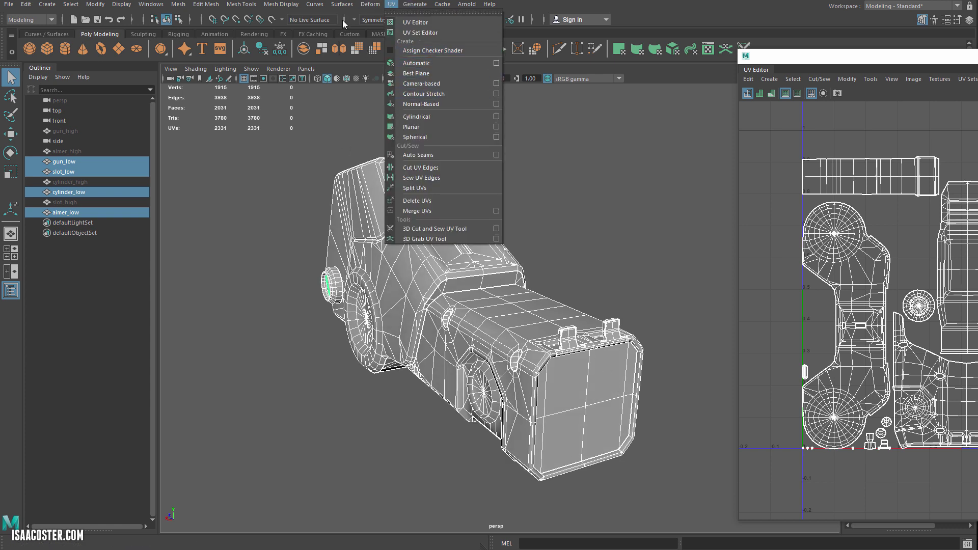
mouse_move(286, 7)
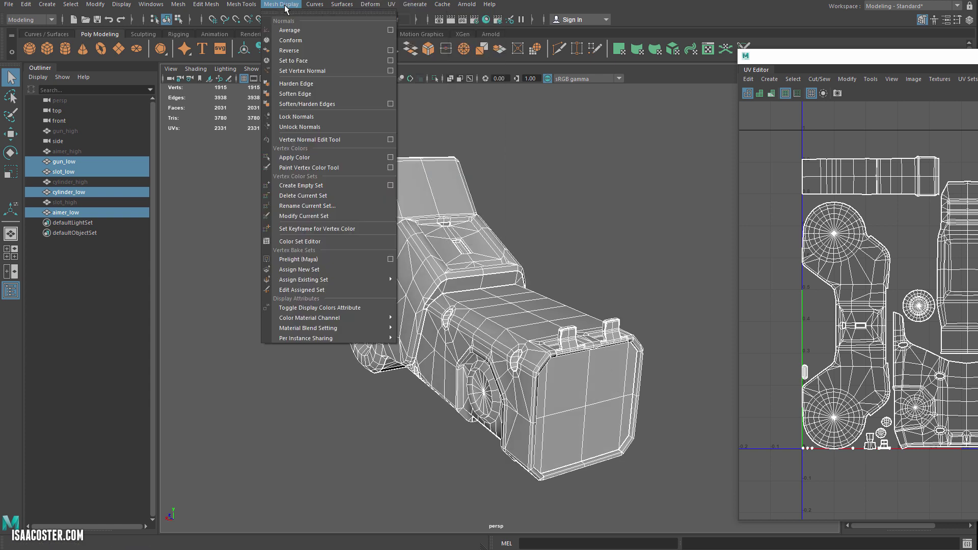
left_click(312, 127)
left_click_drag(343, 140, 677, 110, "alt")
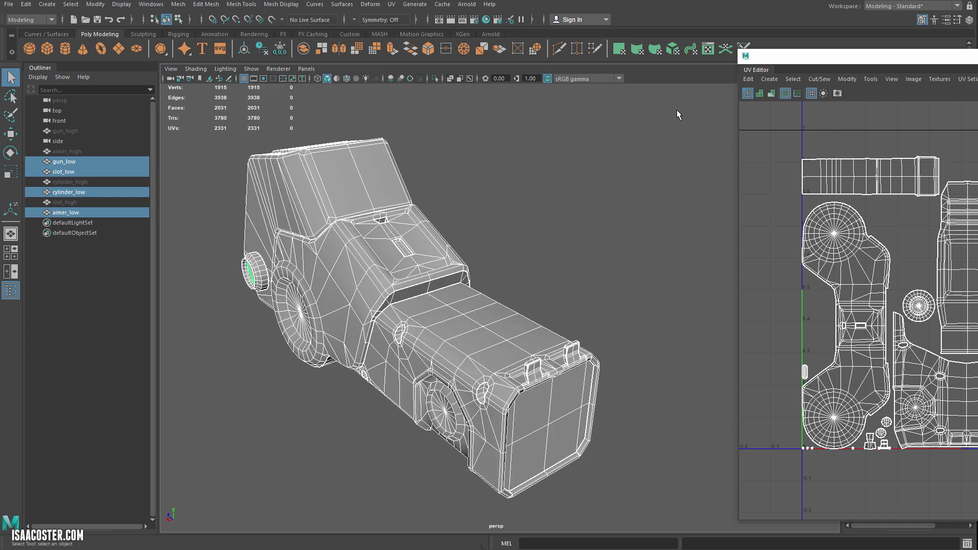
Bring more of the UV Editor into view, select all edges of the four low-poly meshes and reduce the selection to texture borders.
left_click_drag(784, 64, 650, 71)
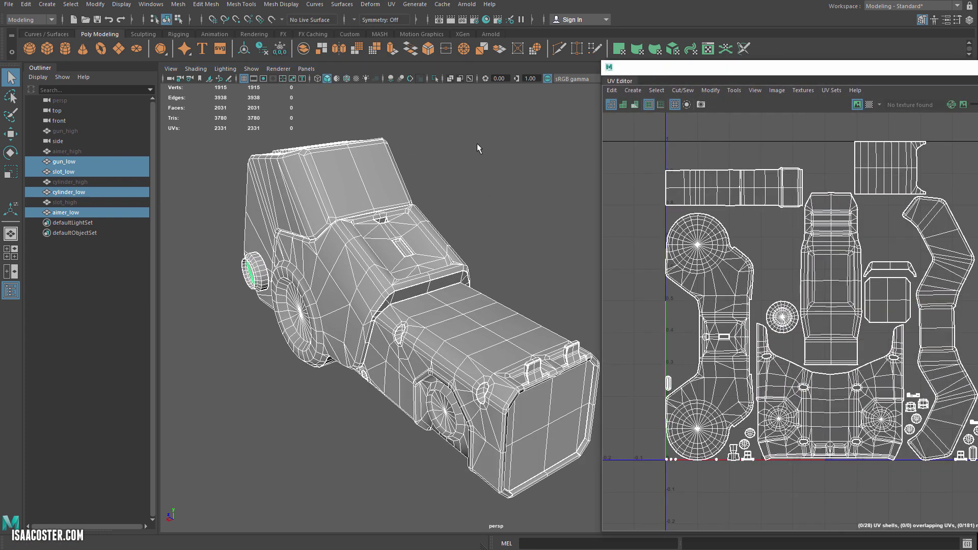
right_click_drag(725, 132, 724, 108)
scroll(706, 140, "down", 1)
left_click_drag(641, 121, 975, 488)
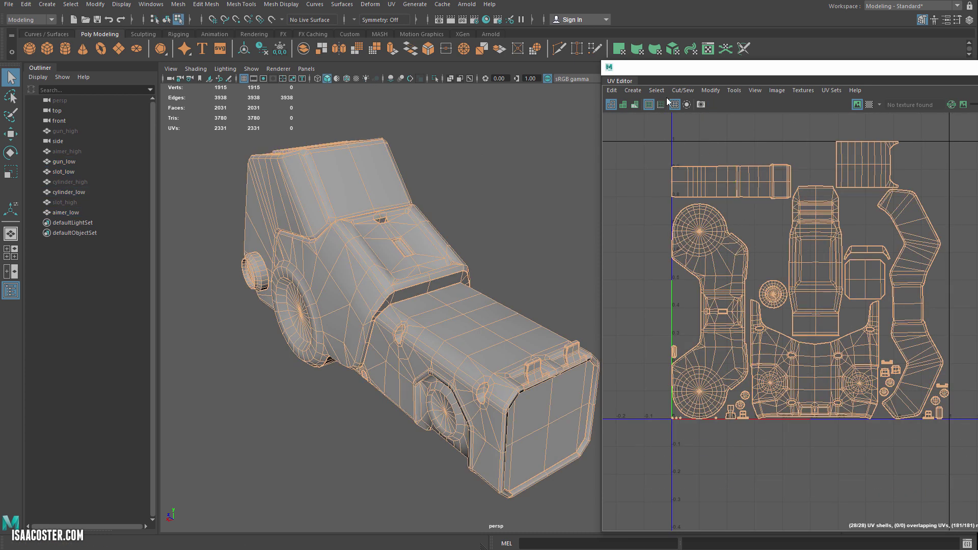
left_click(682, 90)
mouse_move(657, 90)
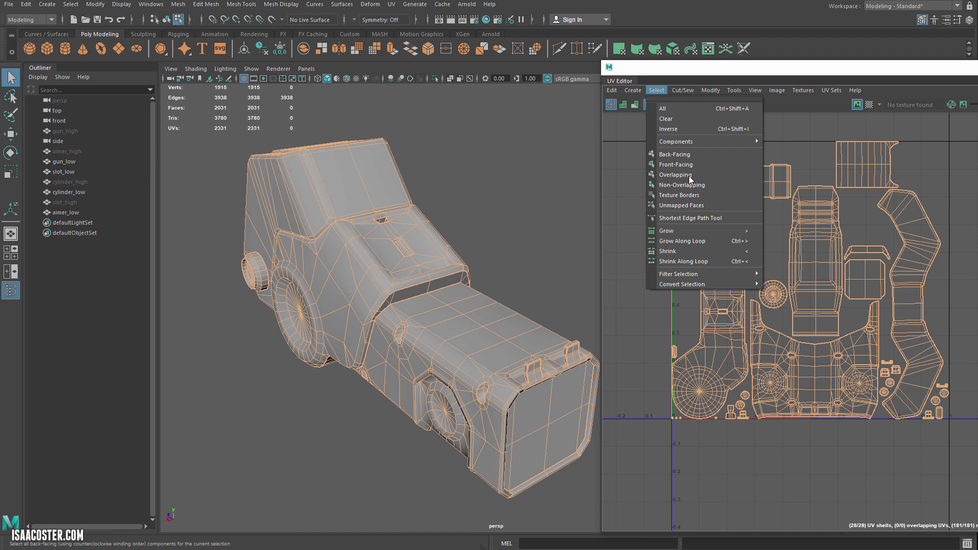
left_click(682, 196)
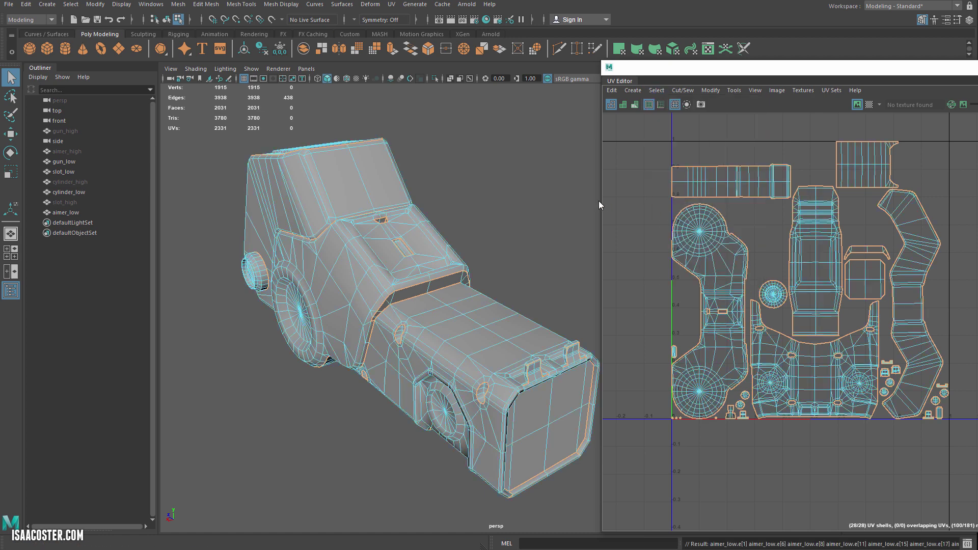
Return the four low-poly meshes to object mode and soften all their edges.
left_click_drag(517, 222, 521, 350, "alt")
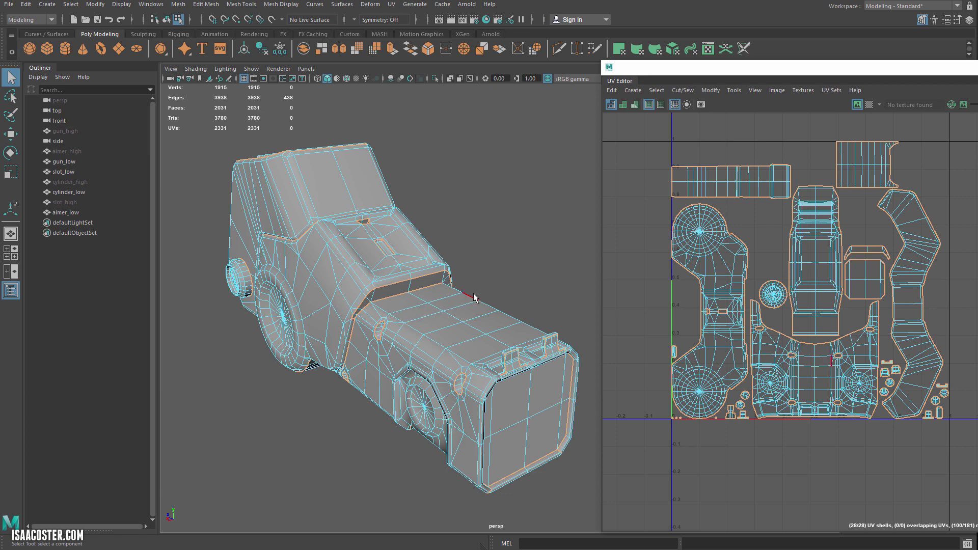
left_click_drag(473, 298, 482, 293, "alt")
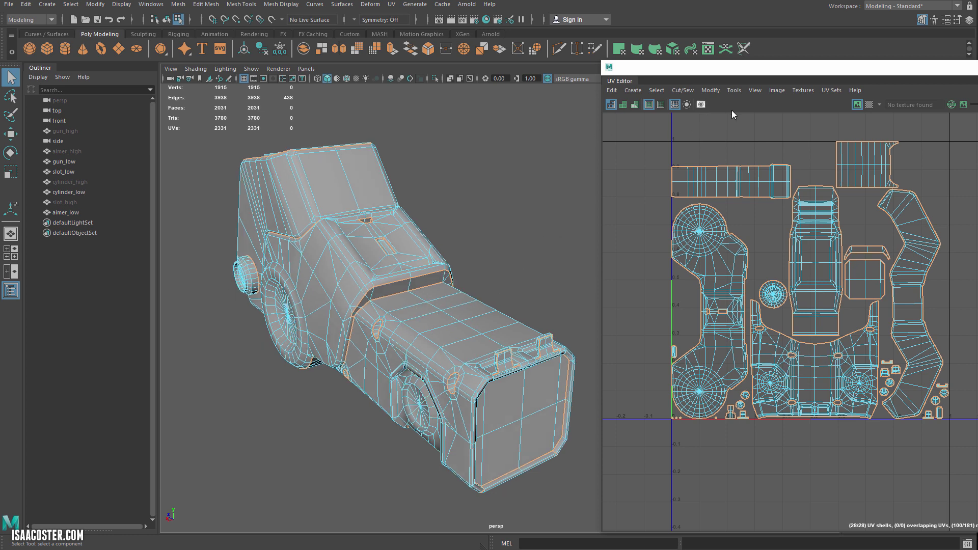
scroll(722, 419, "up", 2)
scroll(497, 343, "up", 5)
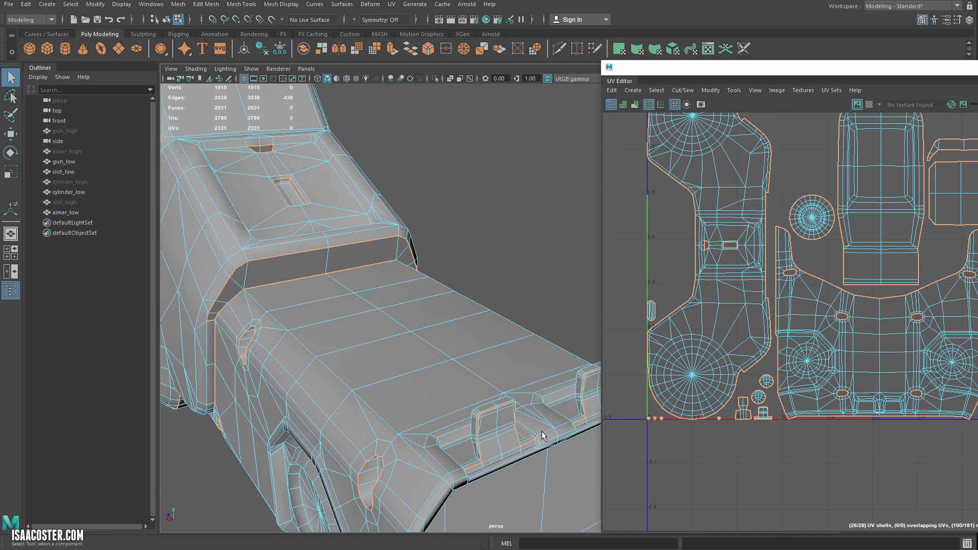
scroll(475, 373, "down", 5)
key("F8")
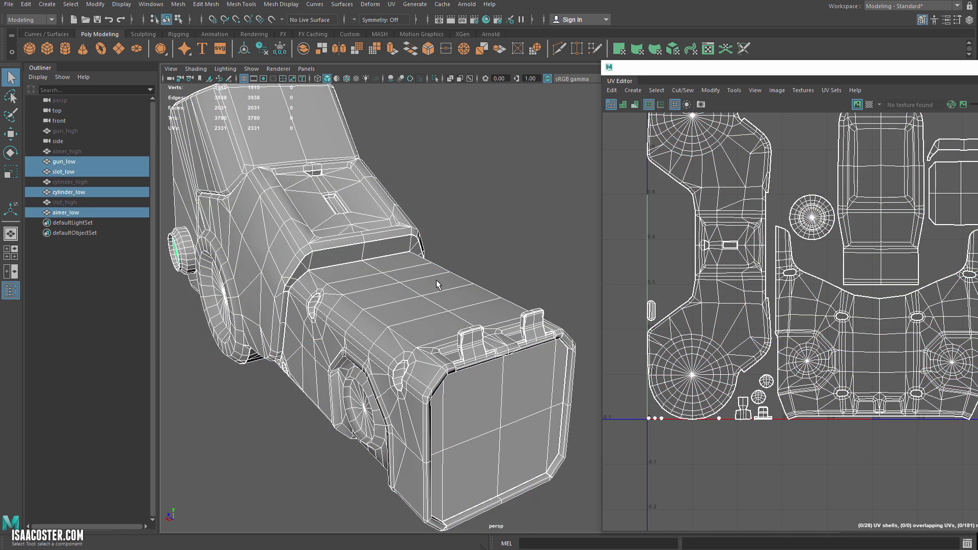
left_click(294, 6)
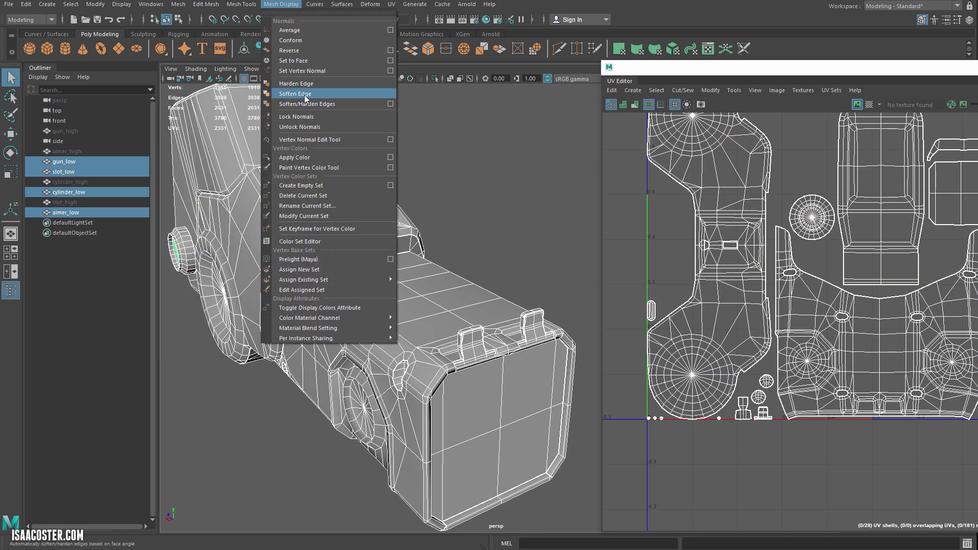
left_click(304, 94)
Select every edge in the combined UV layout and limit the selection to the texture borders.
right_click(765, 263)
left_click(769, 236)
scroll(701, 225, "down", 4)
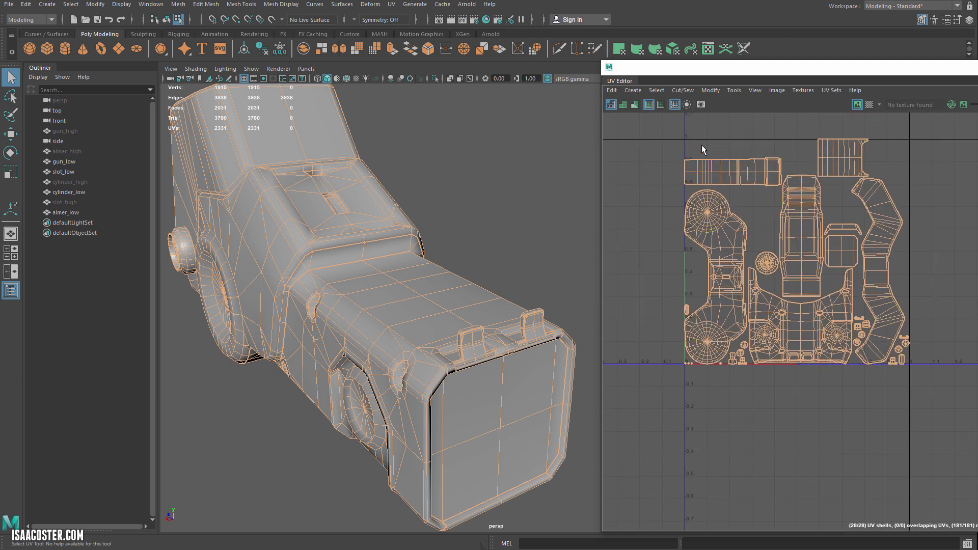
left_click(656, 90)
left_click(678, 195)
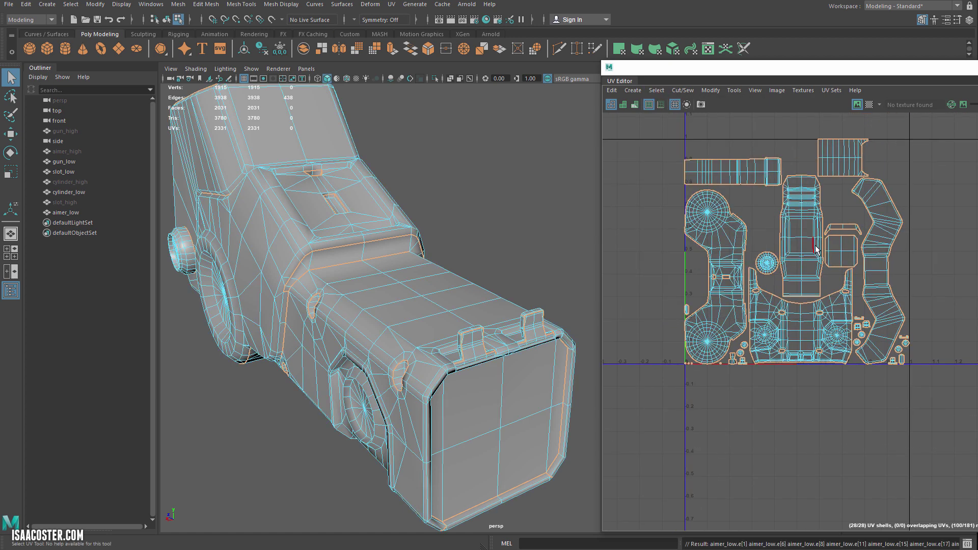
Harden the selected UV border edges on all four low-poly meshes, return to object mode and clear the selection.
left_click(281, 4)
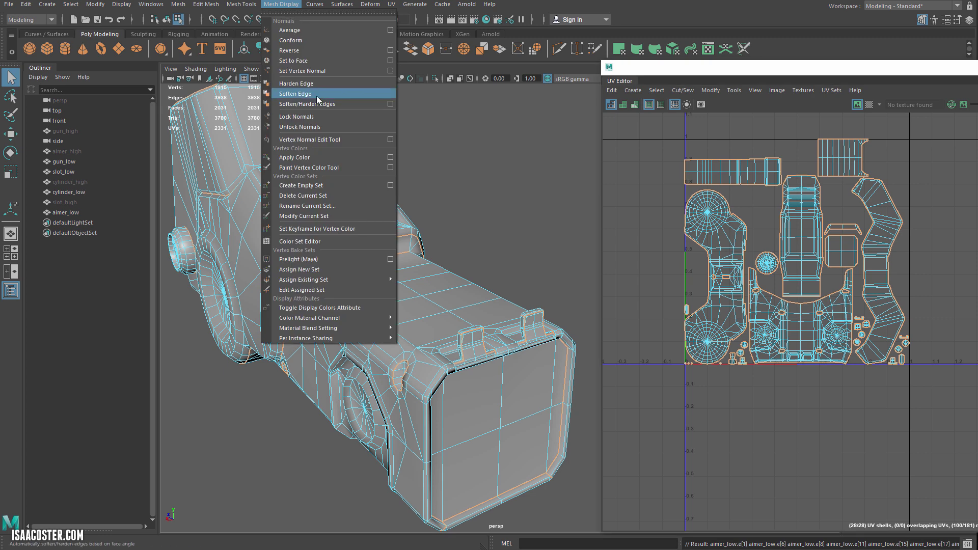
left_click(331, 83)
key("F8")
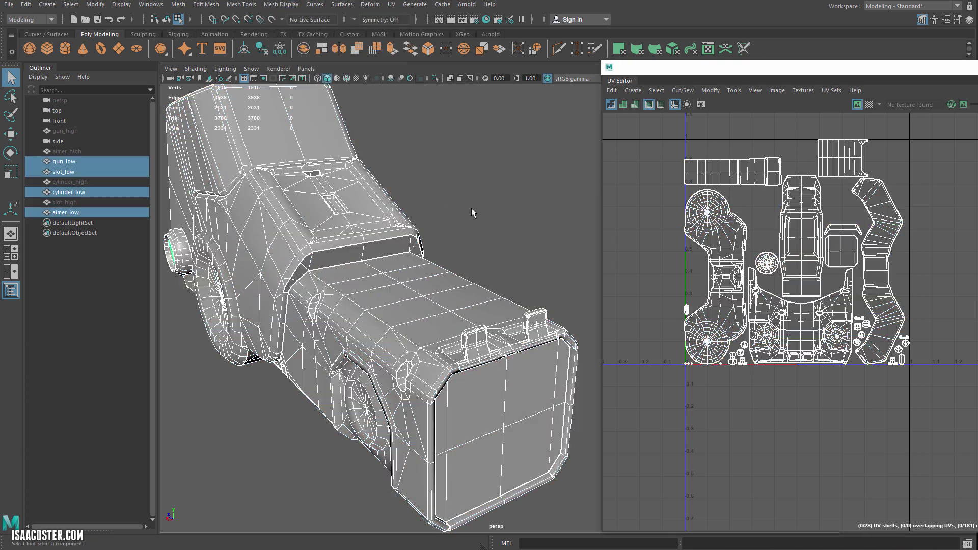
left_click(472, 208)
Select cylinder_low at the rear of the gun and frame its UV shell in the UV Editor.
left_click(381, 293)
mouse_move(383, 294)
left_mouse_down("alt")
mouse_move(398, 294)
mouse_move(408, 260)
mouse_move(368, 281)
mouse_move(325, 281)
mouse_move(386, 280)
left_mouse_up("alt")
scroll(395, 288, "down", 3)
middle_click_drag(385, 280, 415, 271, "alt")
left_click(305, 293)
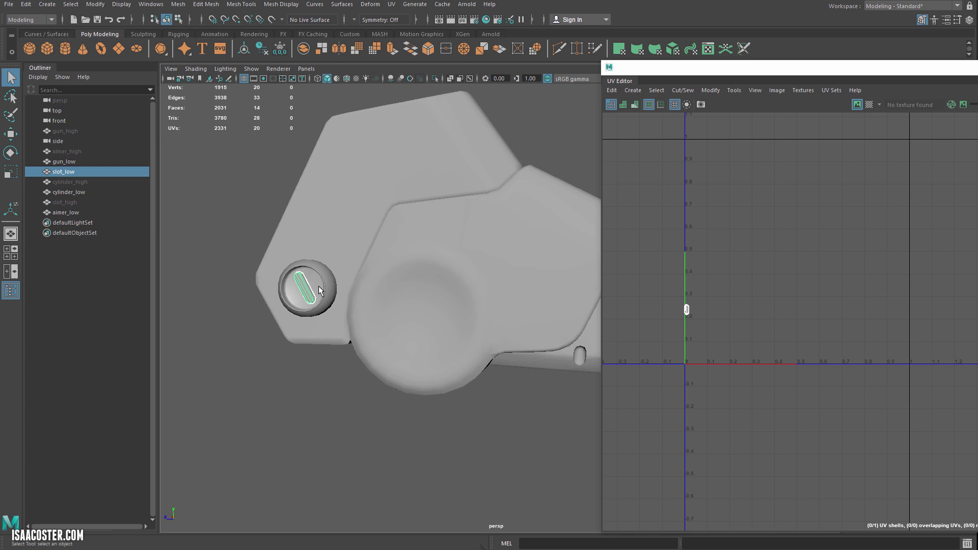
left_click(320, 286)
key("f")
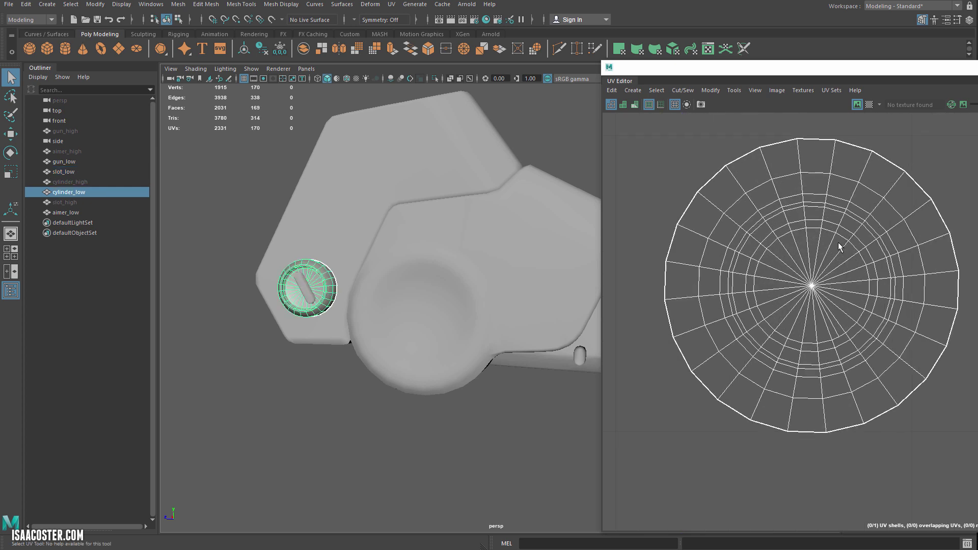
Select the edge loop around cylinder_low's recessed inner rim and cut the UVs along it.
left_click_drag(307, 251, 311, 236, "alt")
right_click_drag(311, 237, 402, 306, "alt")
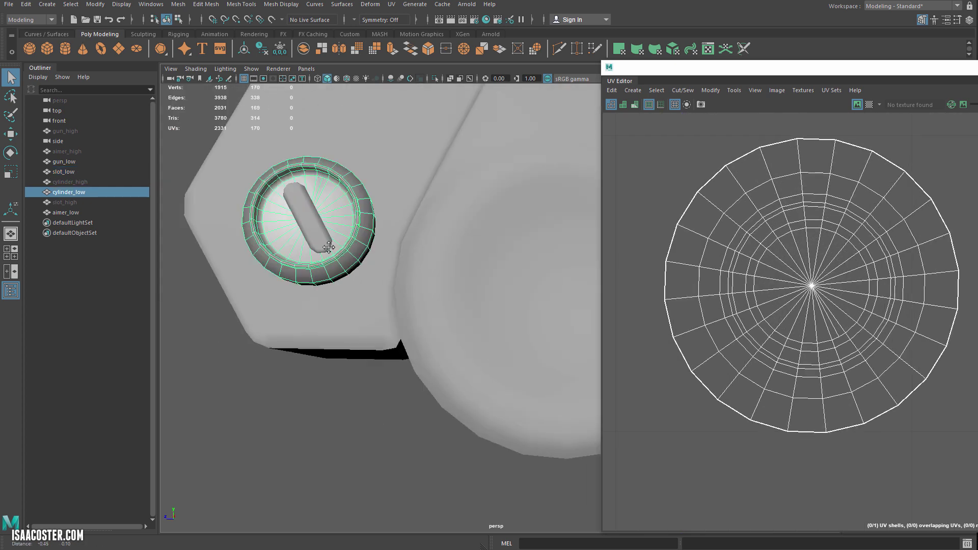
left_click_drag(326, 219, 339, 180, "alt")
middle_click_drag(346, 161, 395, 202, "alt")
right_click_drag(395, 202, 419, 224, "alt")
right_click_drag(344, 140, 343, 128)
left_click(345, 129)
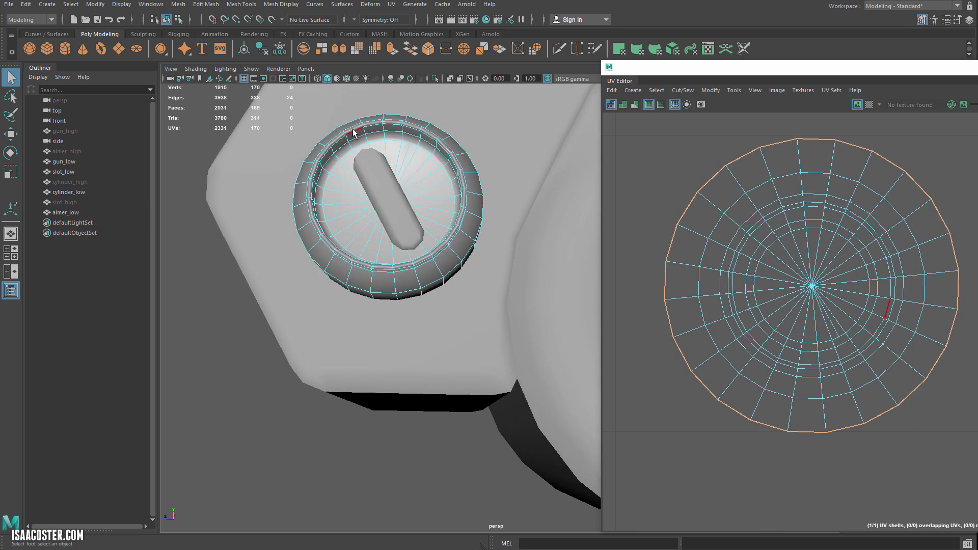
left_click(353, 131)
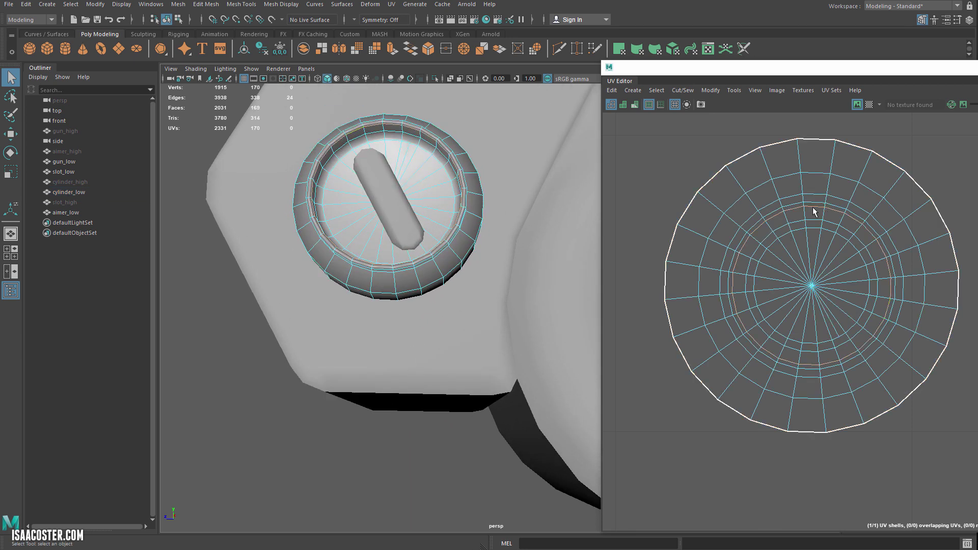
middle_click_drag(807, 222, 752, 226, "alt")
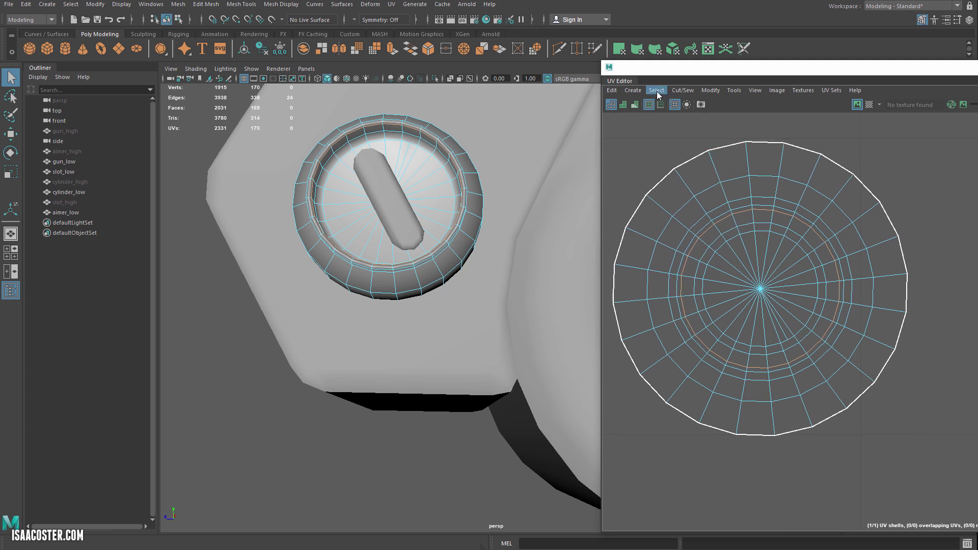
left_click(686, 93)
left_click(718, 142)
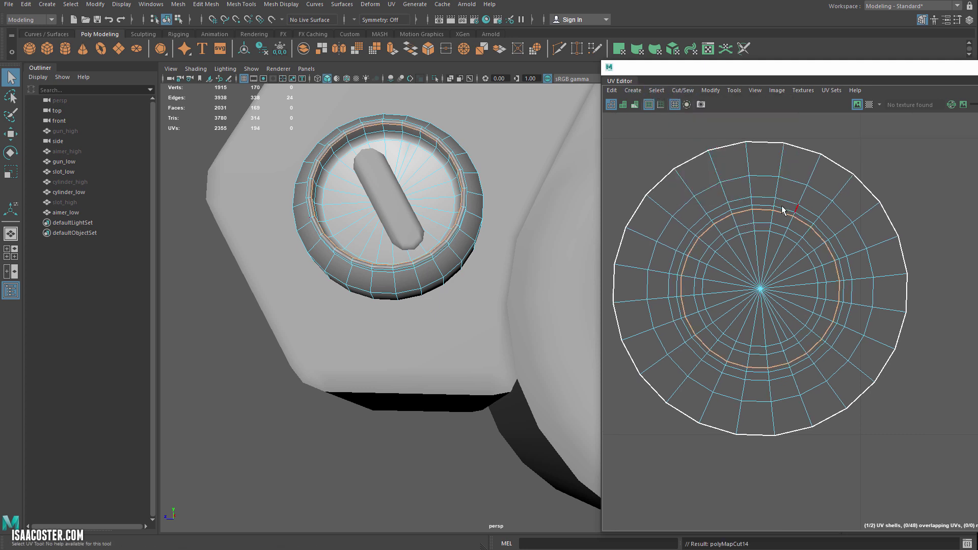
Select all faces of cylinder_low's inner and outer UV shells and unfold them.
right_click_drag(786, 255, 796, 261)
scroll(794, 257, "down", 2)
key("w")
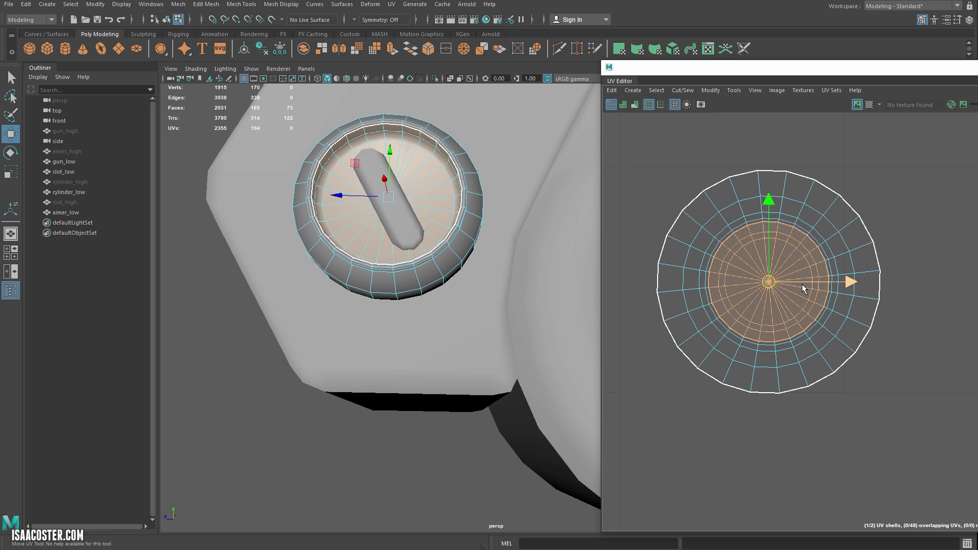
middle_click_drag(907, 224, 874, 222, "alt")
left_click(876, 163)
left_click_drag(877, 156, 622, 419)
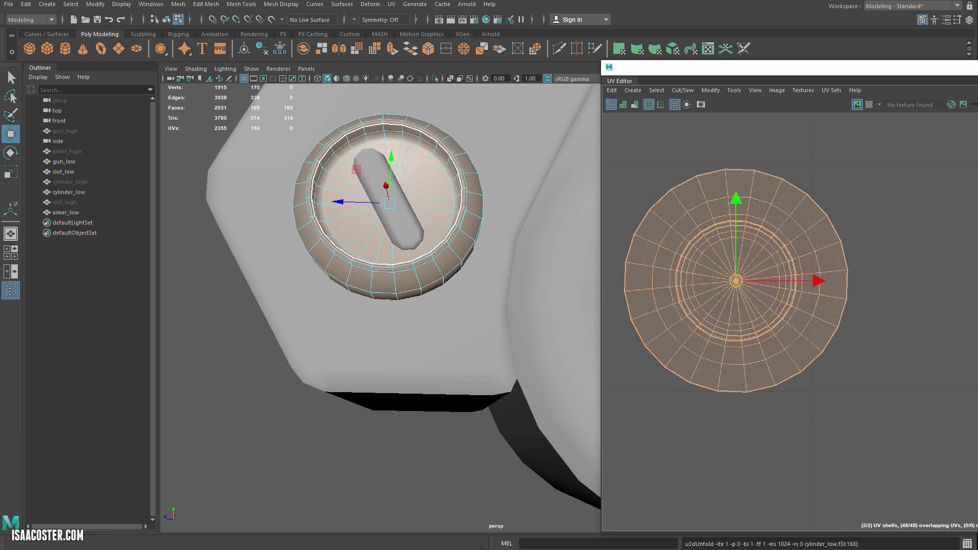
Select cylinder_low's outer ring UV shell and move it horizontally clear of the inner disc.
left_click(866, 311)
right_click_drag(825, 293, 827, 306)
double_click(827, 306)
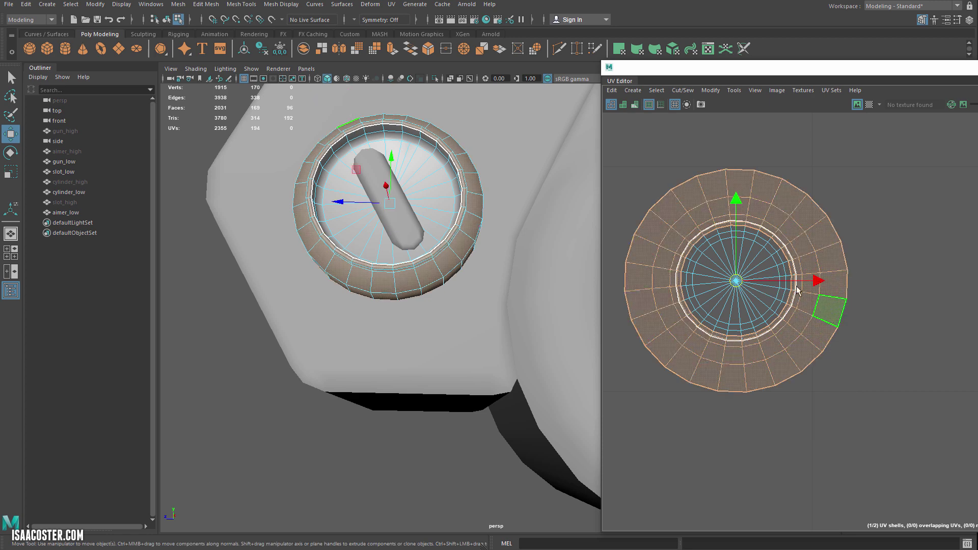
left_click_drag(735, 285, 923, 283)
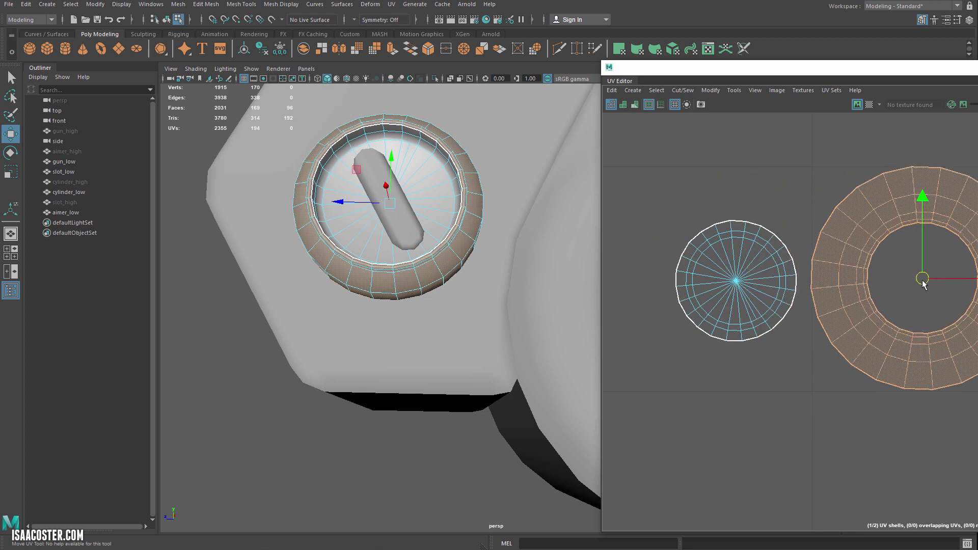
Select cylinder_low's inner disc UV shell and move it slightly vertically beside the outer ring shell.
left_click_drag(525, 244, 524, 162, "alt")
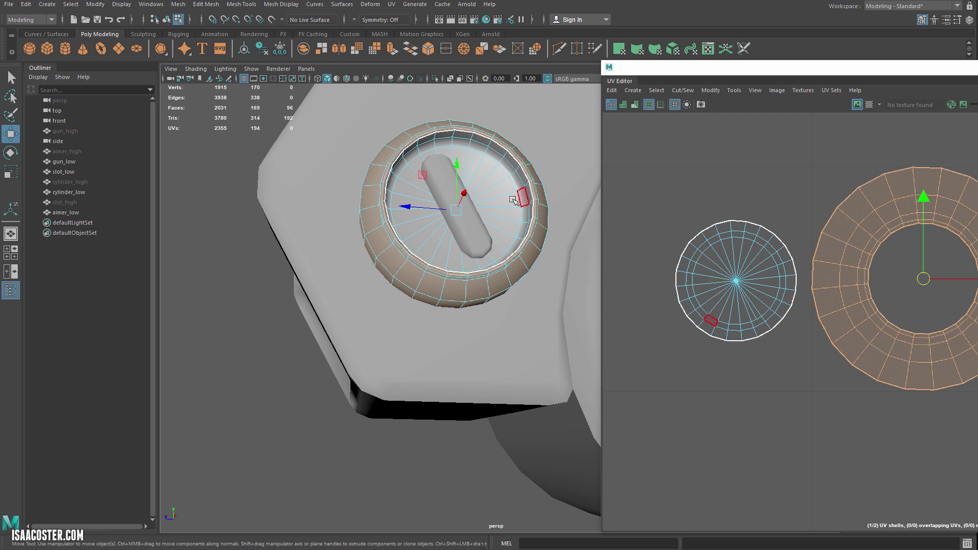
left_click_drag(514, 200, 378, 192, "alt")
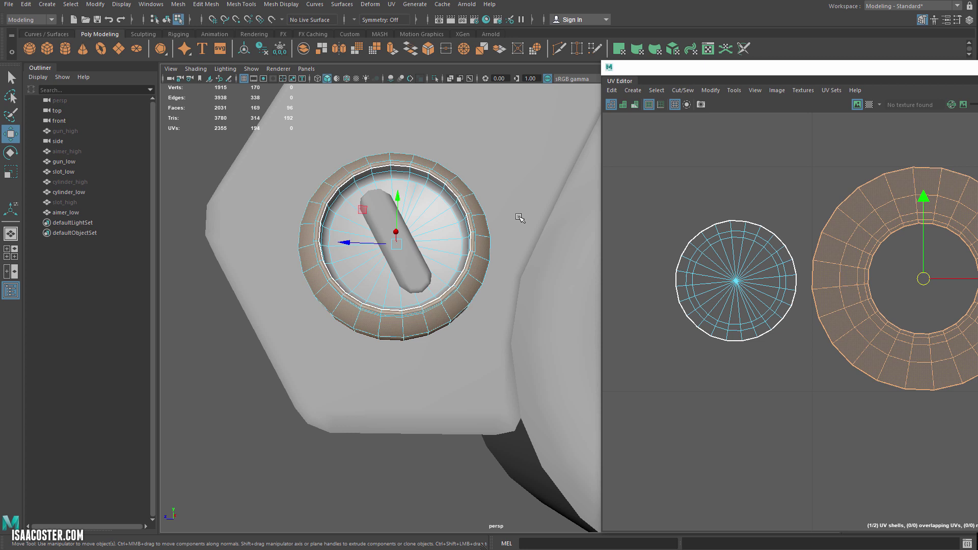
middle_click_drag(755, 219, 682, 209, "alt")
left_click(683, 209)
double_click(684, 262)
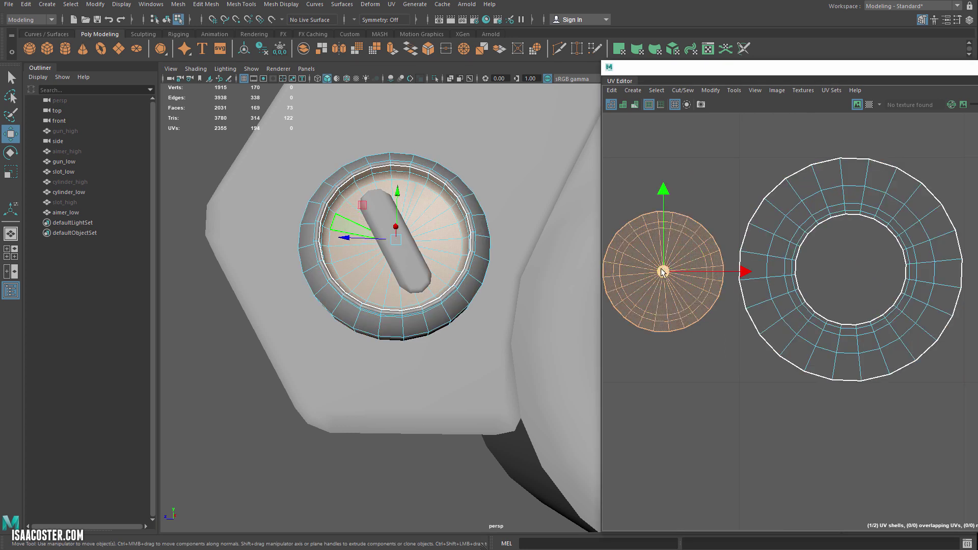
left_click_drag(660, 271, 660, 262)
left_click(709, 176)
right_click_drag(794, 230, 771, 260, "alt")
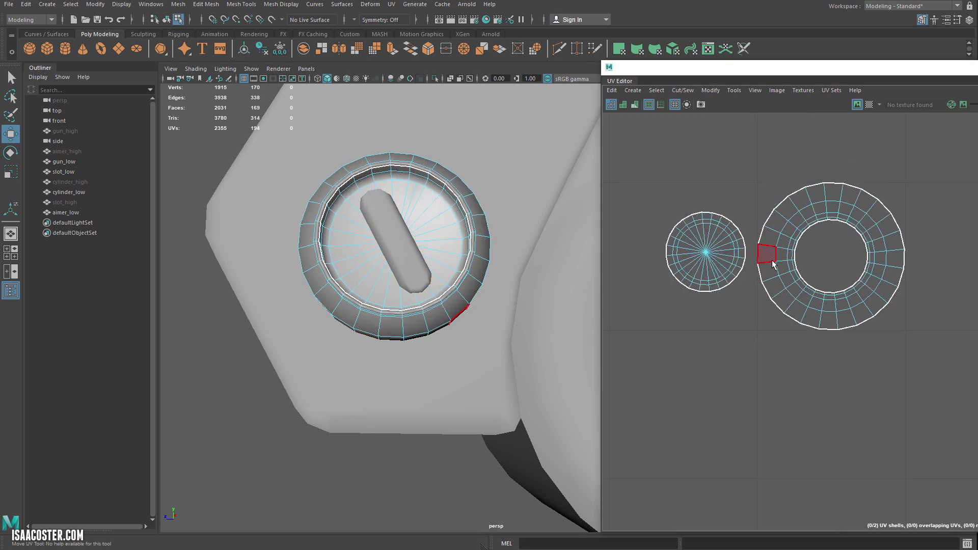
scroll(758, 280, "down", 6)
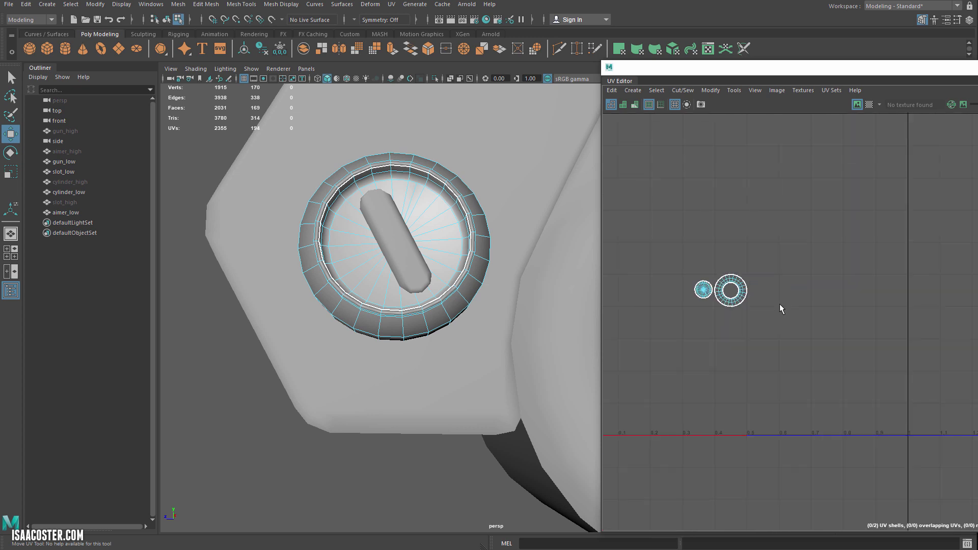
Return to object mode and select all four low-poly meshes: gun_low, slot_low, cylinder_low and aimer_low.
key("F8")
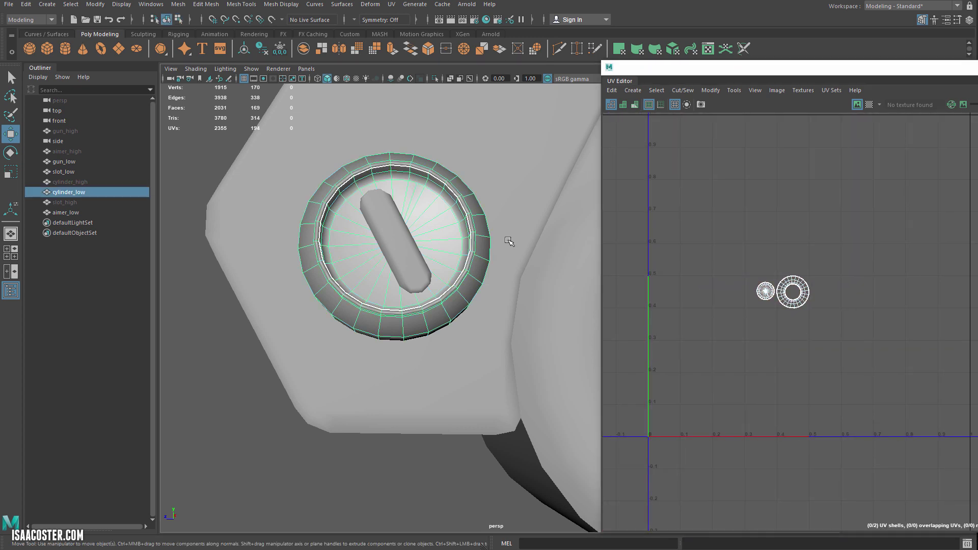
left_click(422, 249)
left_click_drag(422, 249, 375, 310, "alt")
scroll(693, 312, "down", 6)
scroll(443, 293, "down", 9)
middle_click_drag(375, 310, 366, 309, "alt")
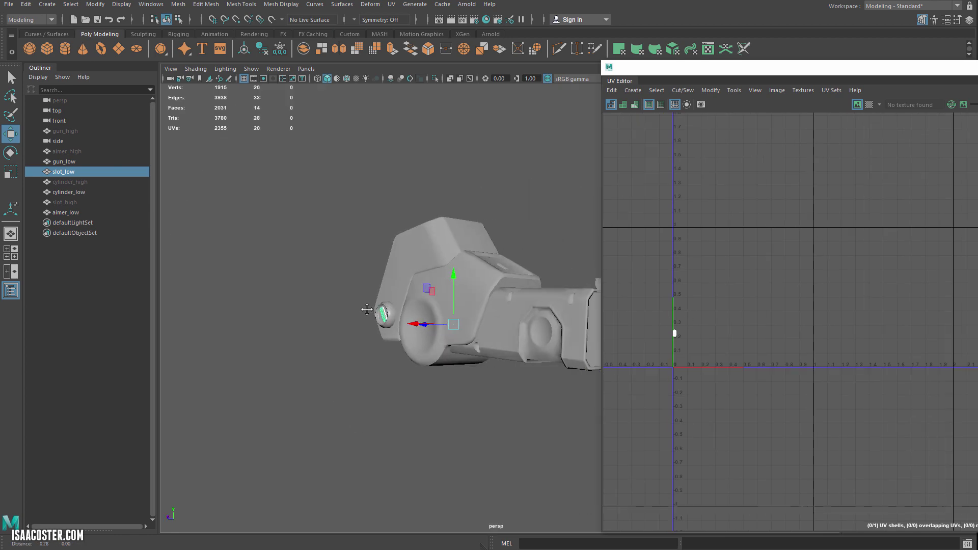
left_click_drag(367, 309, 326, 285, "alt")
left_click_drag(221, 203, 564, 492)
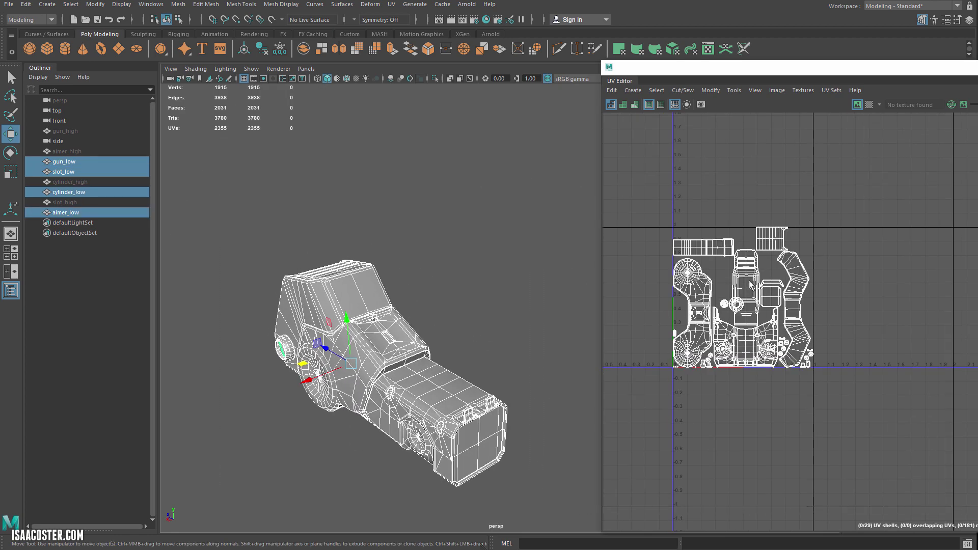
Lay out the UV shells of all four selected low-poly meshes together within the 0–1 UV tile.
scroll(734, 301, "up", 9)
middle_click_drag(730, 331, 784, 294, "alt")
scroll(786, 292, "down", 2)
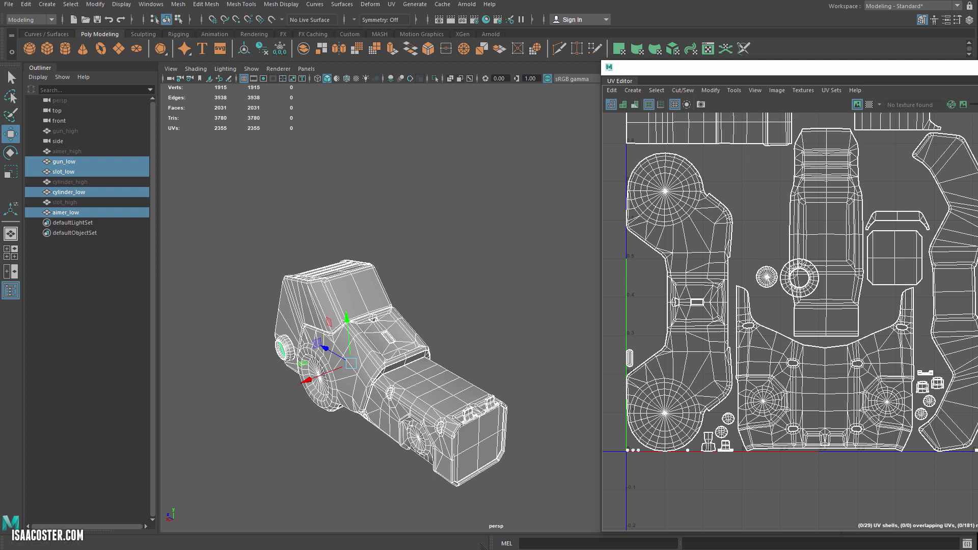
left_click(976, 481)
scroll(795, 312, "down", 4)
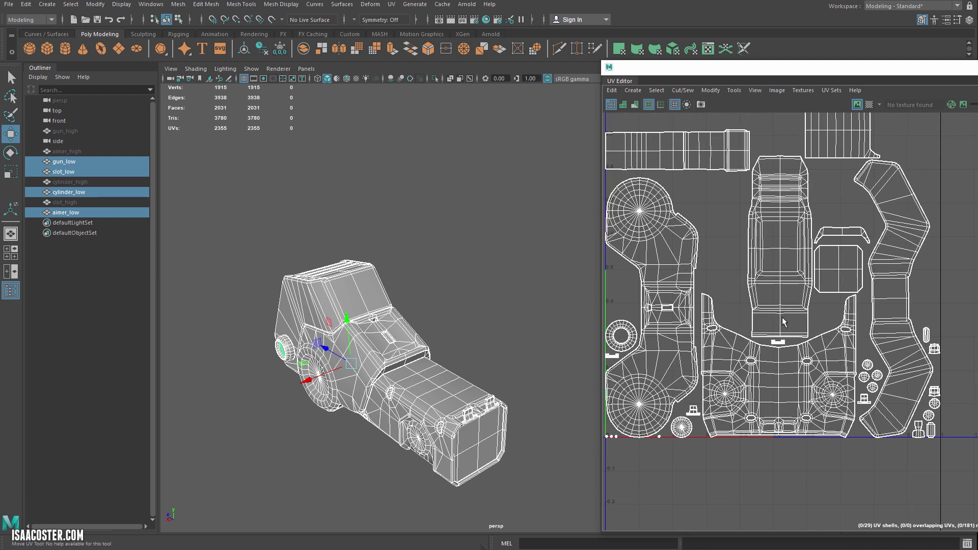
Examine the packed UV layout of gun_low and of all low-poly meshes, including the tiny shells near the UV origin.
left_click_drag(506, 339, 484, 335, "alt")
left_click(473, 293)
right_click_drag(484, 335, 526, 379, "alt")
middle_click_drag(526, 379, 528, 367, "alt")
left_click_drag(528, 367, 448, 316, "alt")
left_click(448, 316)
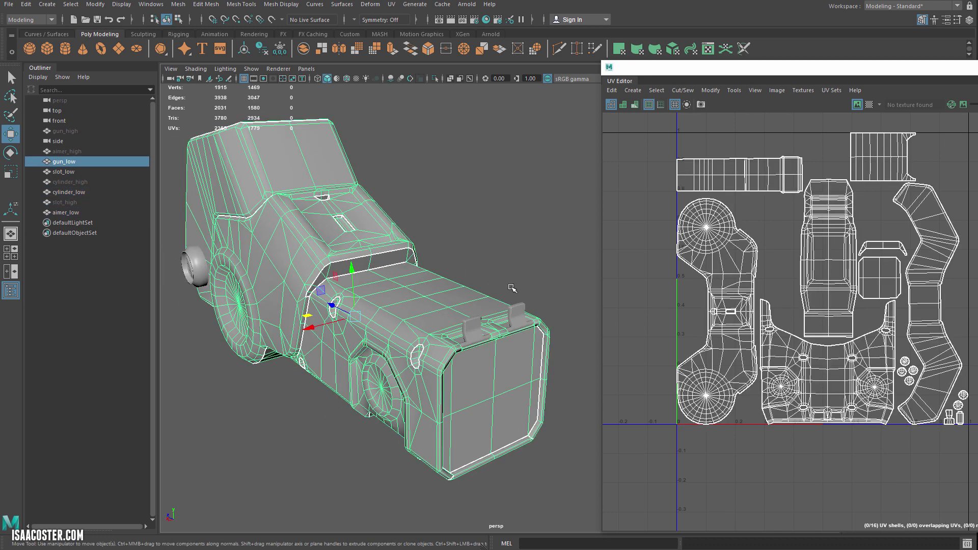
left_click_drag(490, 294, 367, 251, "alt")
left_click_drag(194, 143, 579, 521)
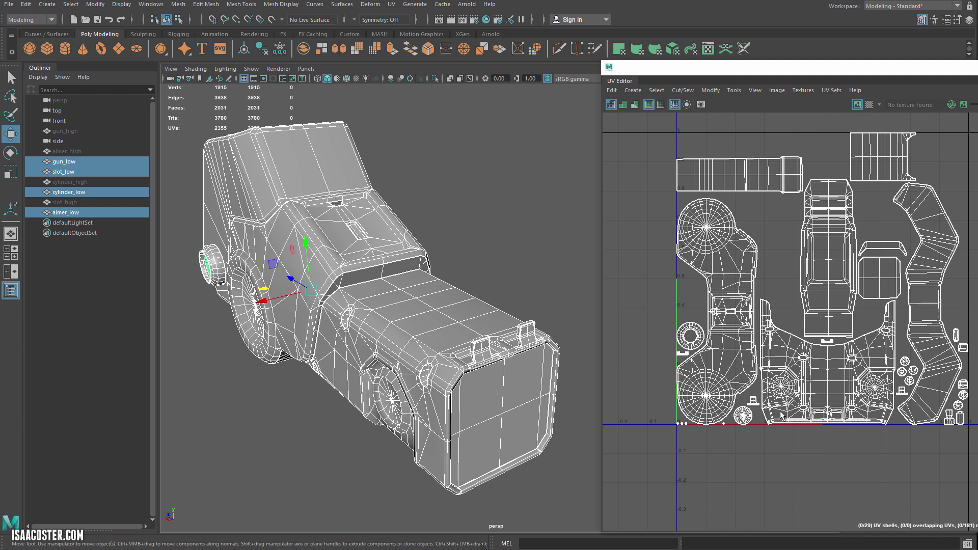
scroll(693, 430, "up", 10)
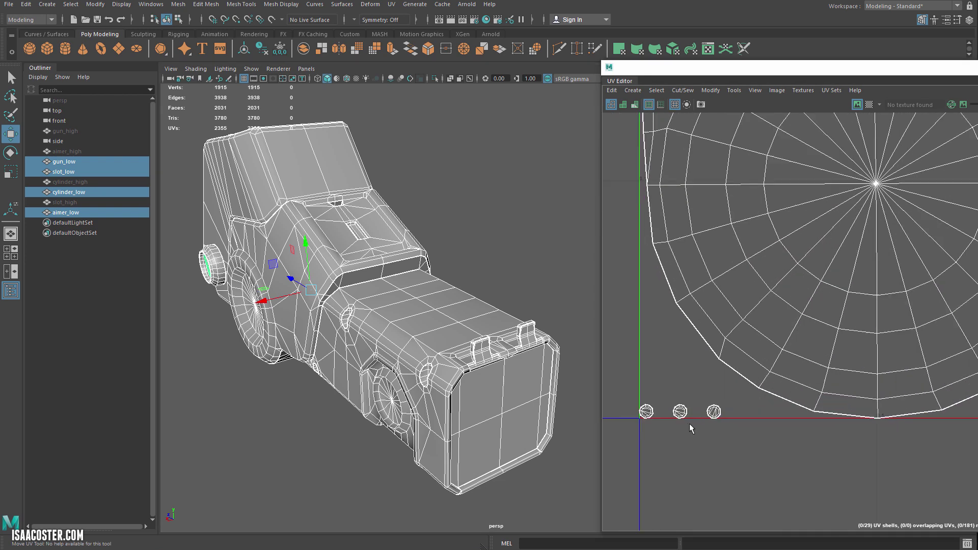
scroll(696, 420, "down", 10)
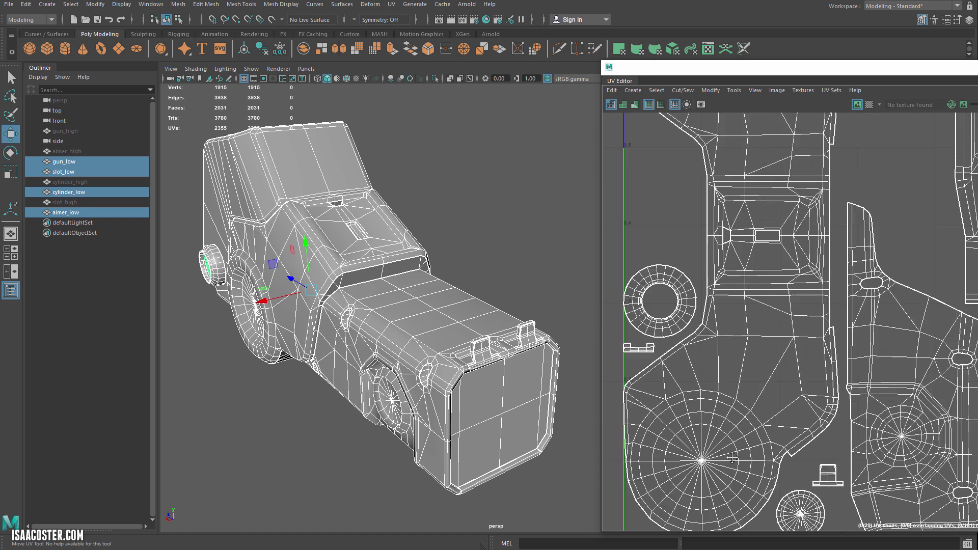
scroll(757, 408, "down", 8)
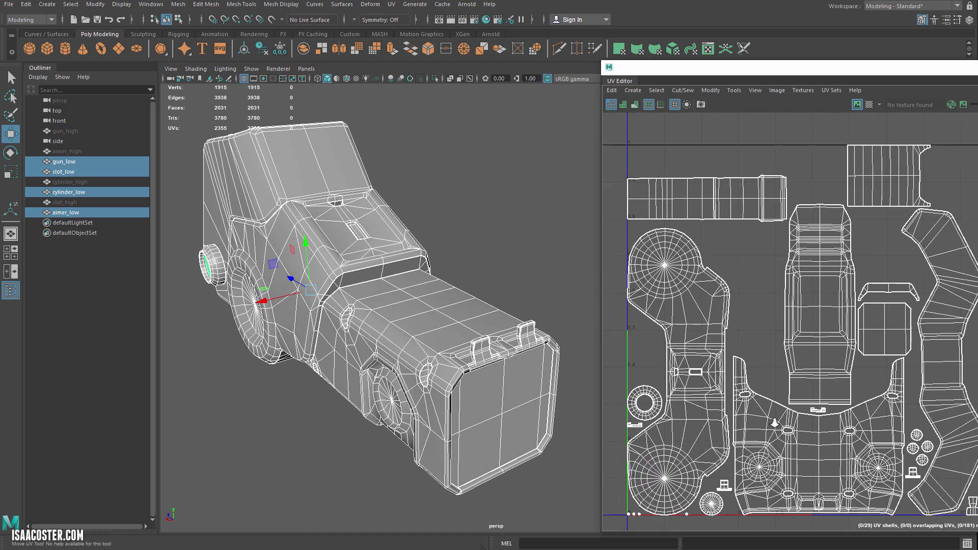
left_click(178, 167)
middle_click_drag(179, 168, 197, 176, "alt")
left_click(75, 132)
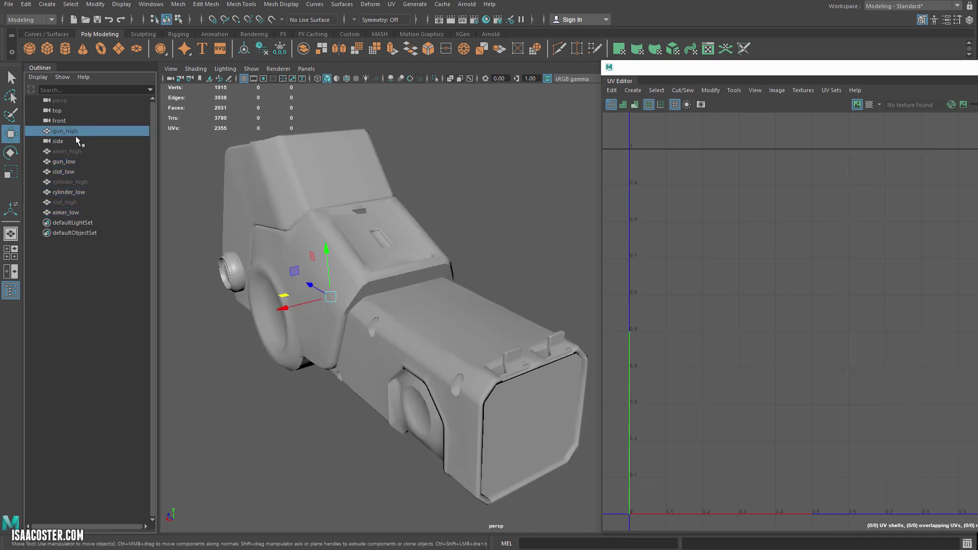
left_click(76, 153, "ctrl")
left_click(76, 182, "ctrl")
left_click(94, 202, "ctrl")
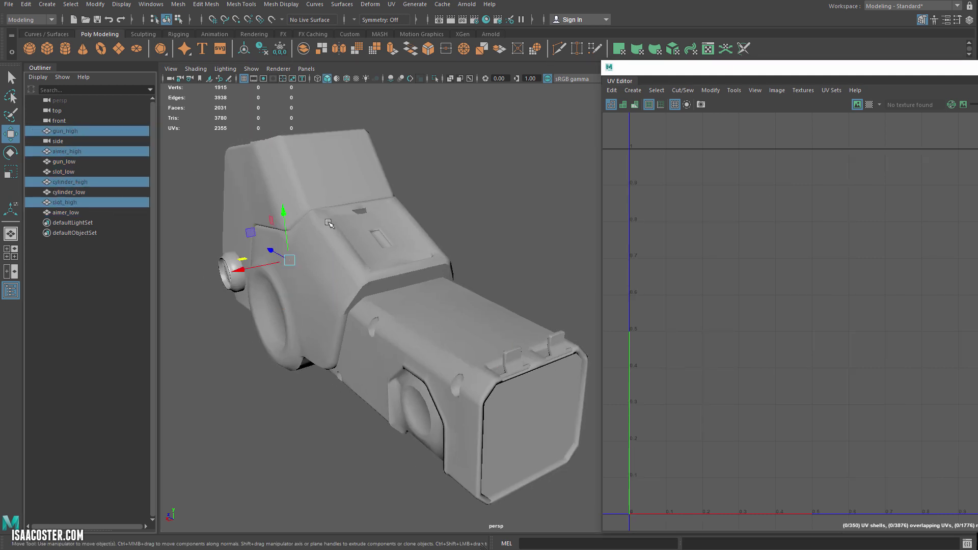
key("ctrl+h")
Hide all four low-poly meshes and unhide gun_high, aimer_high, cylinder_high and slot_high.
left_click_drag(201, 141, 547, 464)
key("ctrl+h")
left_click(79, 151)
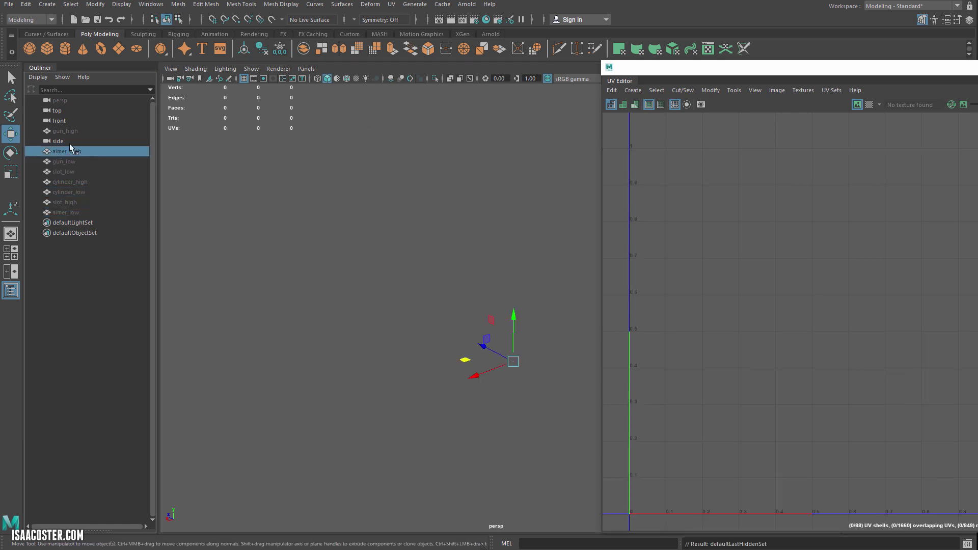
left_click(70, 131, "ctrl")
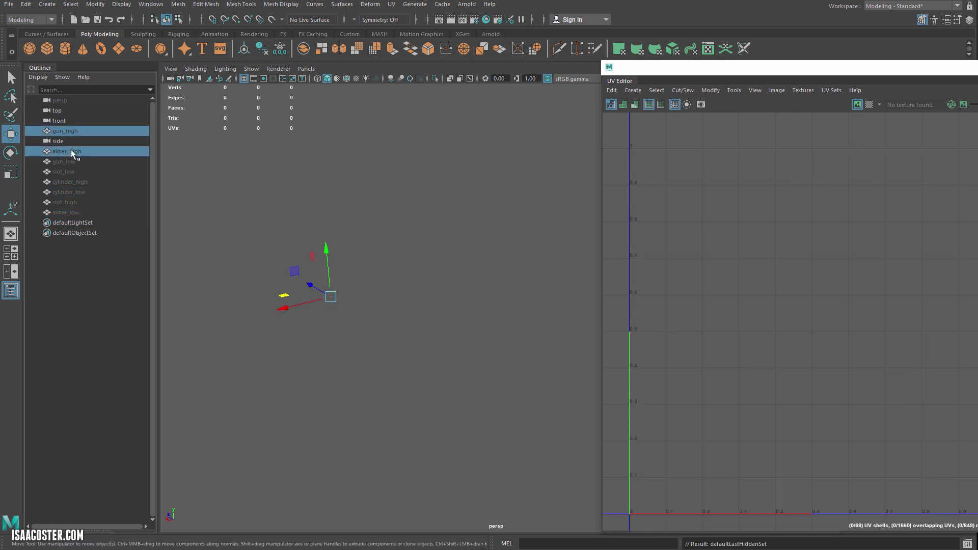
left_click(75, 182, "ctrl")
left_click(68, 203, "ctrl")
key("shift+h")
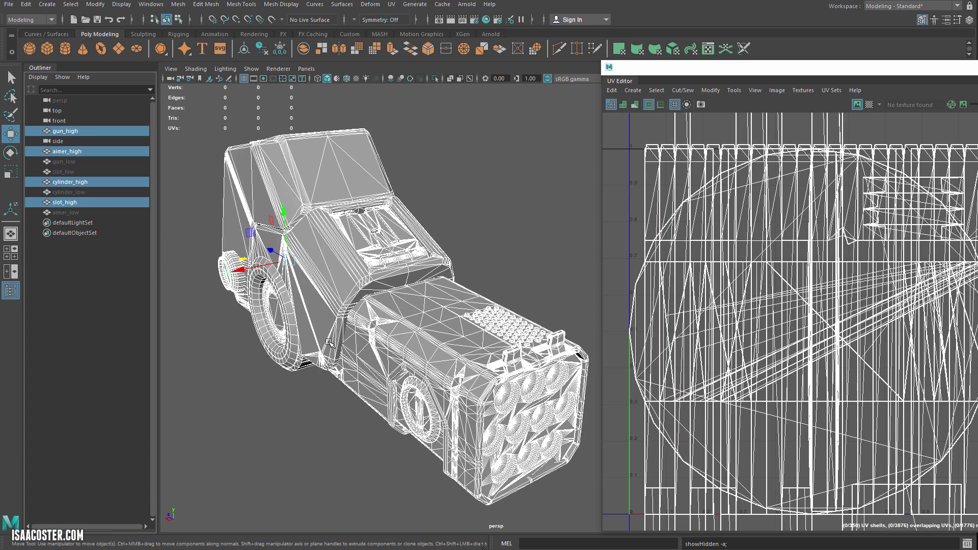
Select gun_high and apply Soften Edge to the whole mesh.
left_click(311, 381)
left_click_drag(312, 382, 288, 383, "alt")
right_click_drag(288, 383, 457, 407, "alt")
left_click_drag(413, 379, 352, 269, "alt")
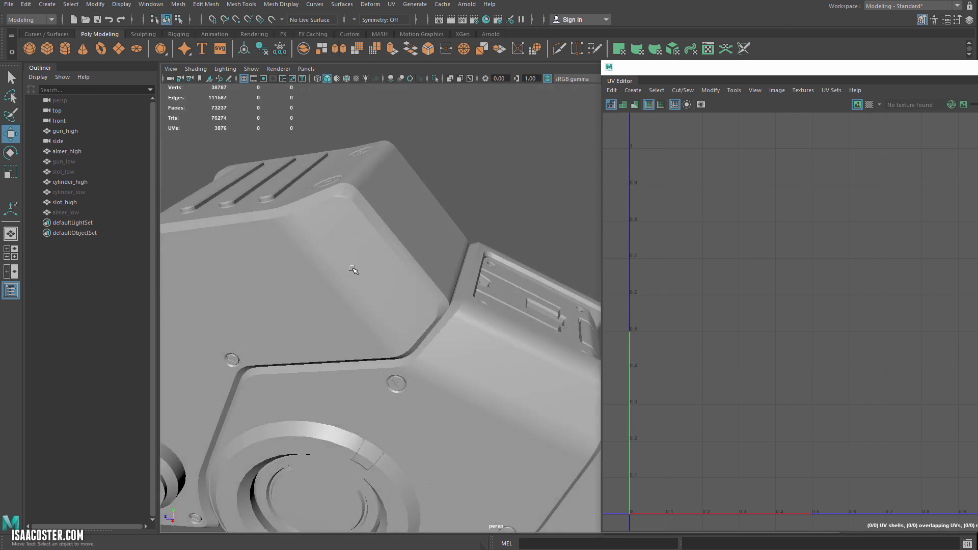
left_click_drag(355, 312, 334, 258, "alt")
left_click(334, 257)
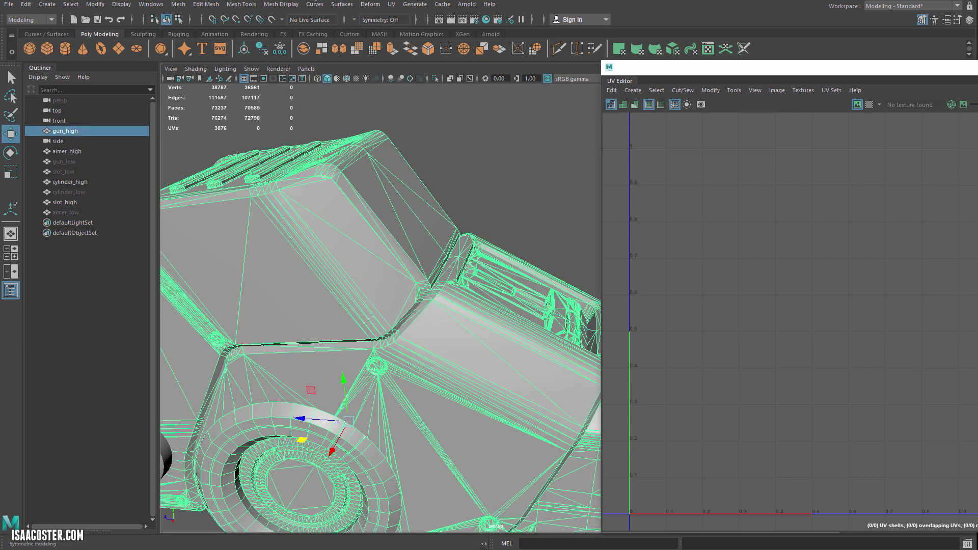
left_click(279, 6)
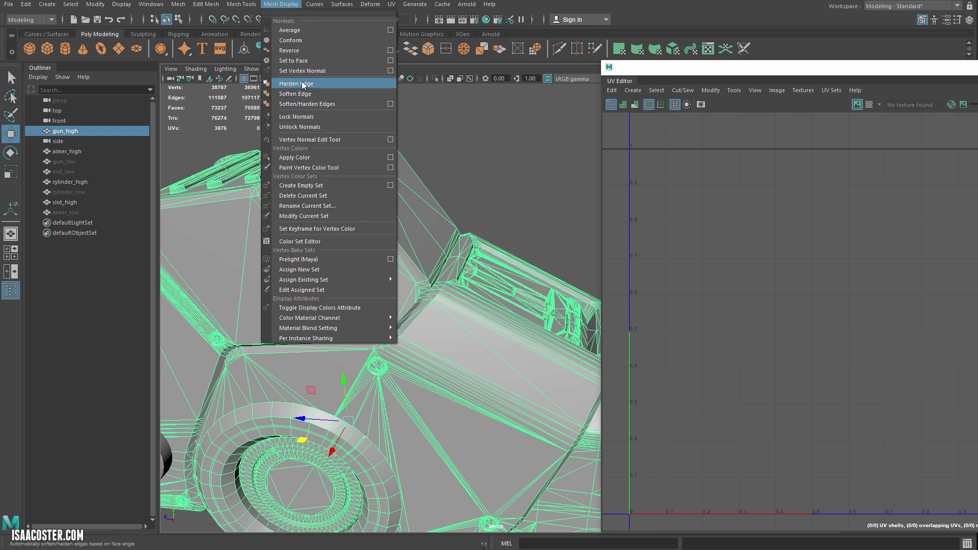
left_click(310, 94)
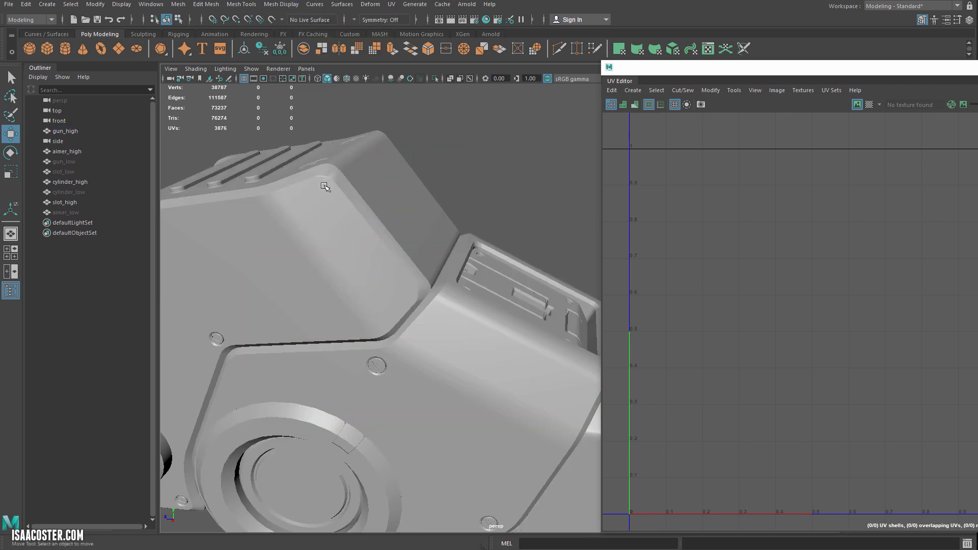
left_click_drag(336, 227, 371, 222, "alt")
middle_click_drag(371, 222, 352, 226, "alt")
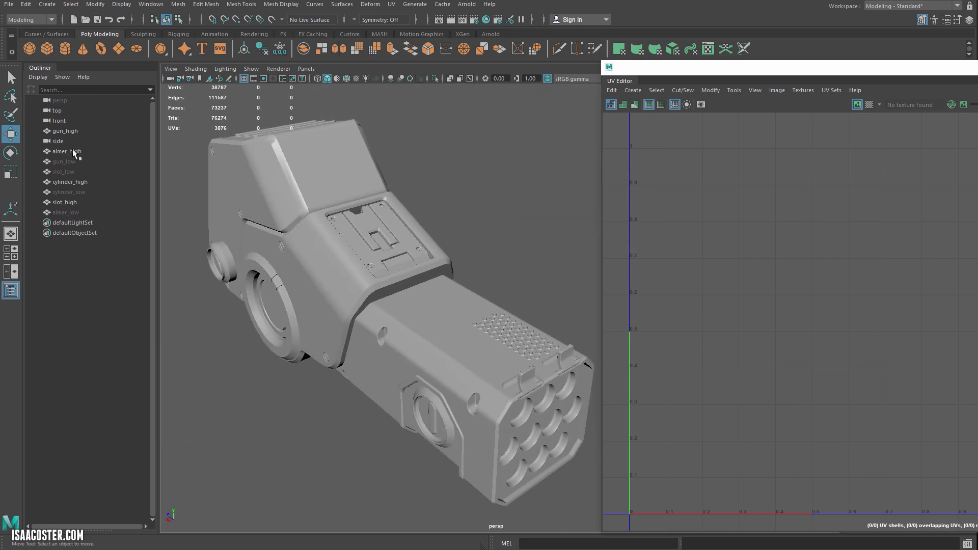
left_click_drag(305, 219, 316, 238, "alt")
middle_click_drag(316, 238, 313, 247, "alt")
left_click_drag(312, 247, 326, 242, "alt")
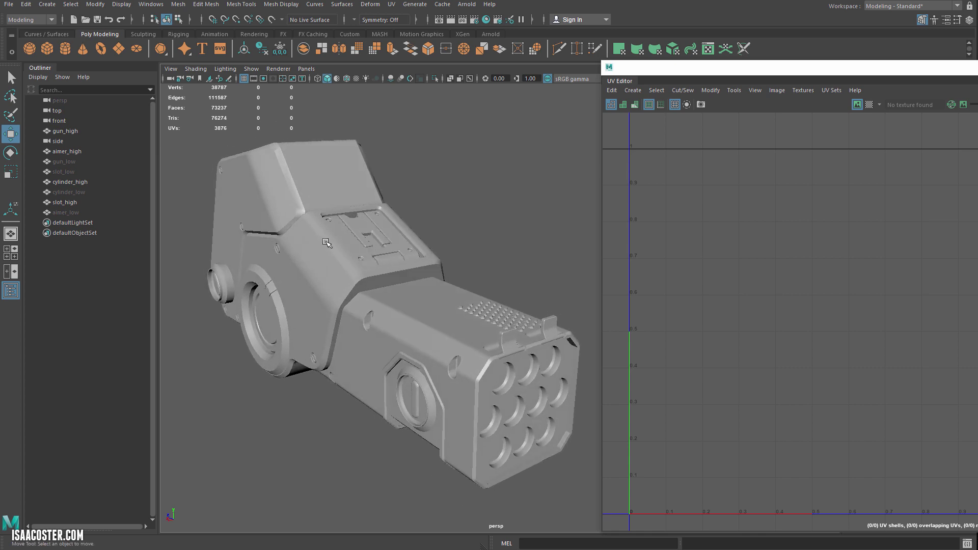